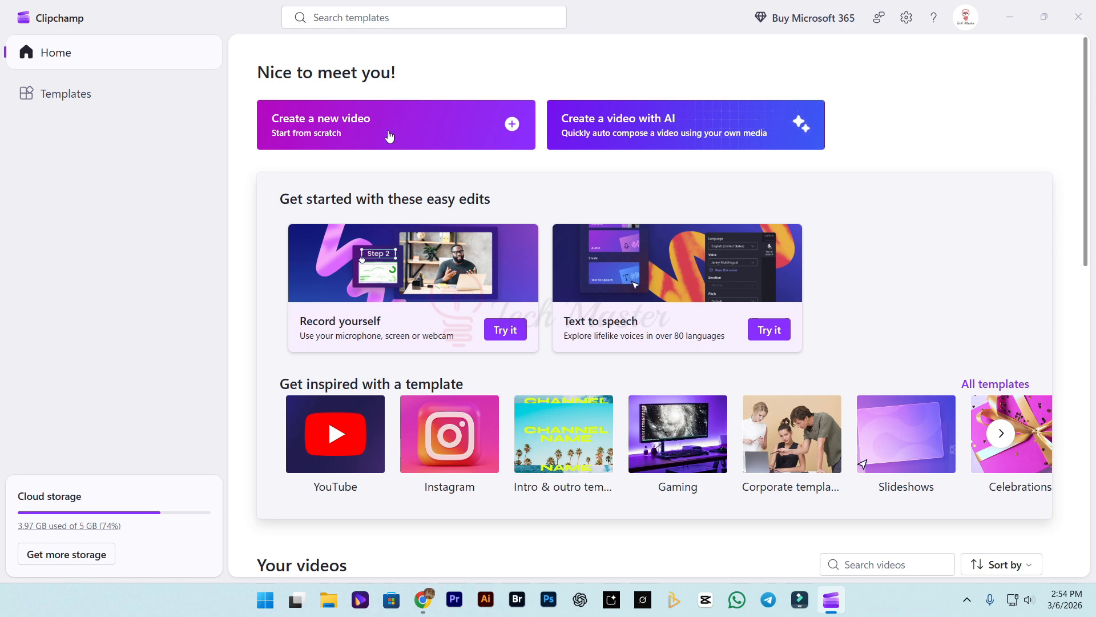
Step: Create a new video project from scratch and open its recording and creation options
click(386, 133)
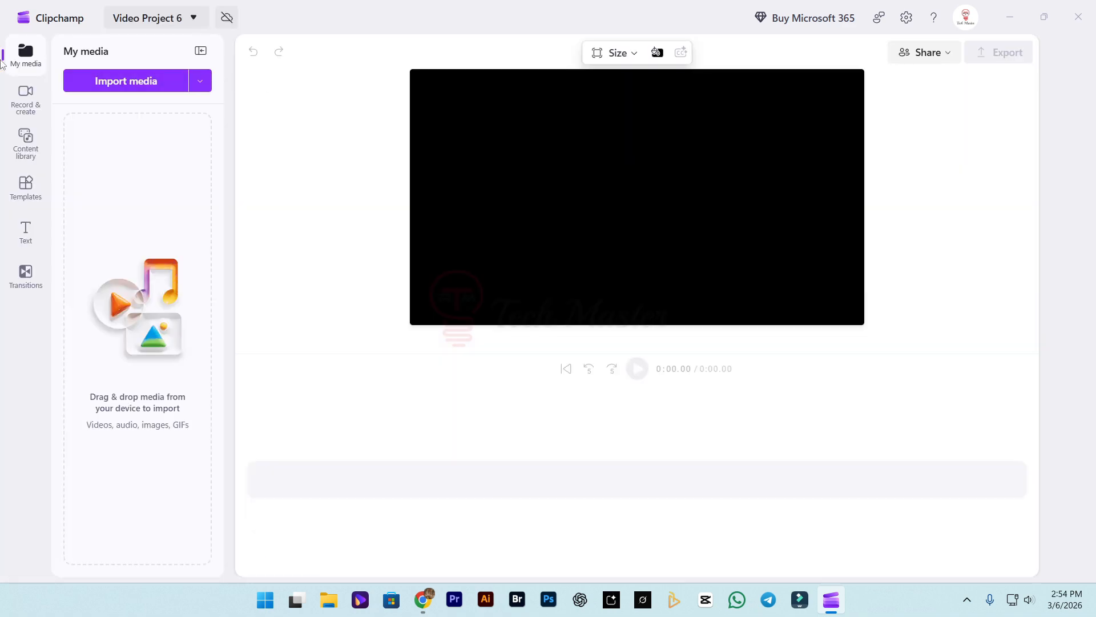
click(24, 103)
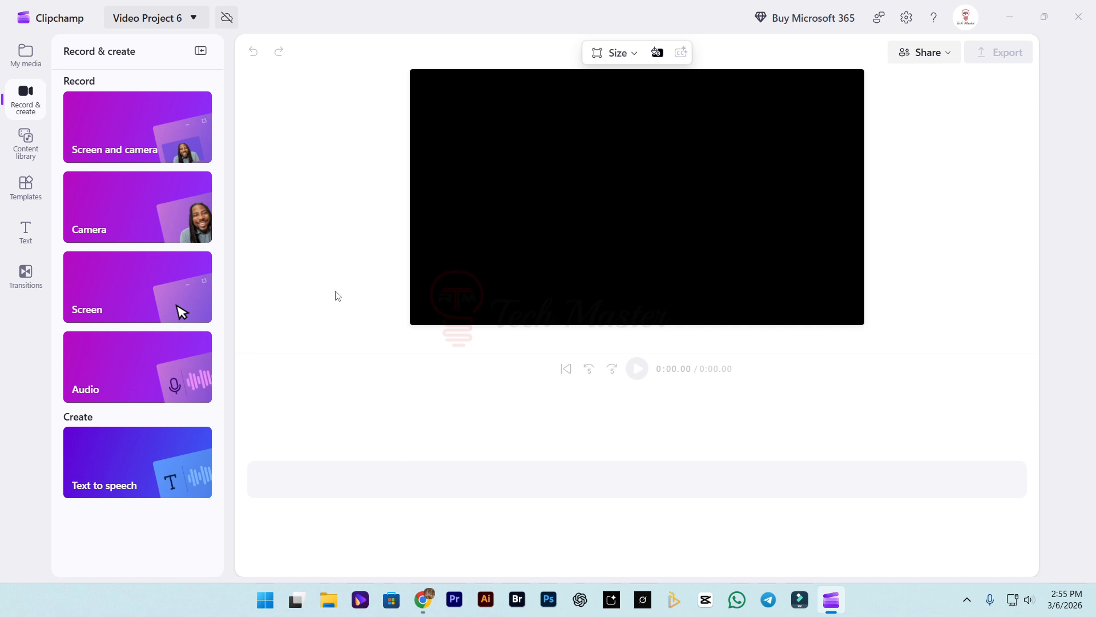
Step: Switch to ChatGPT and dictate a Bangla request for a simple romantic story with a heroine and a hero
click(580, 600)
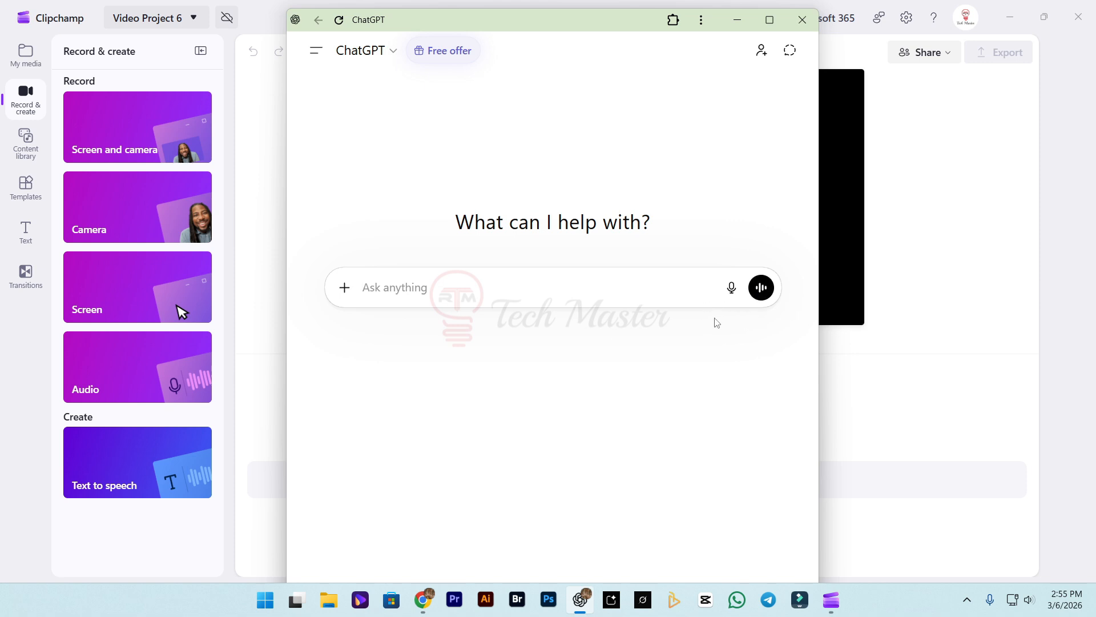
click(732, 287)
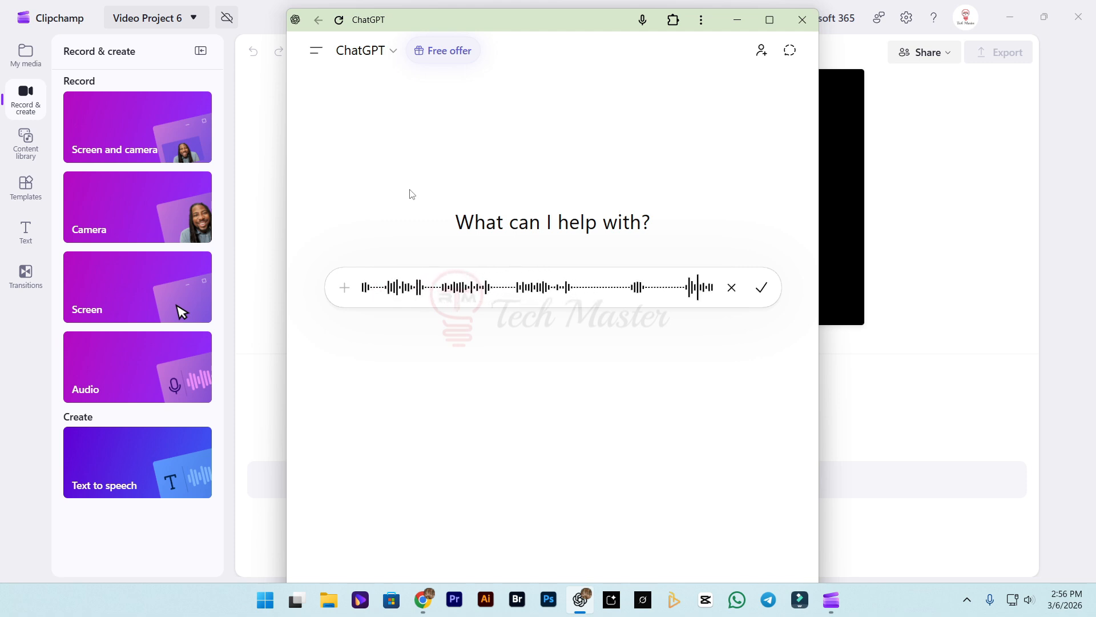
click(761, 288)
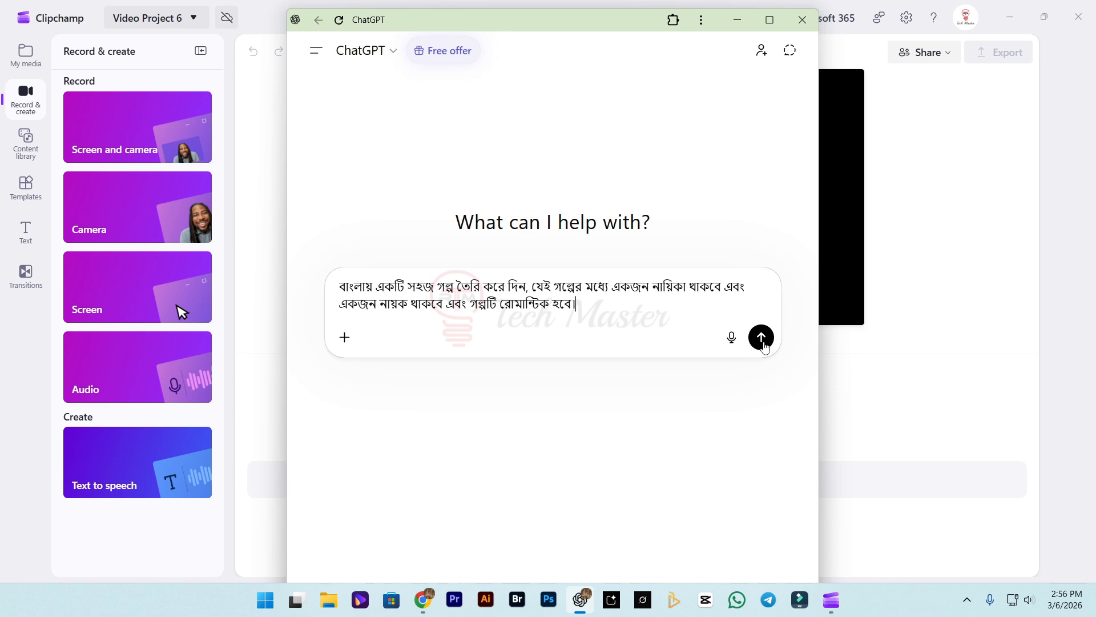
click(762, 338)
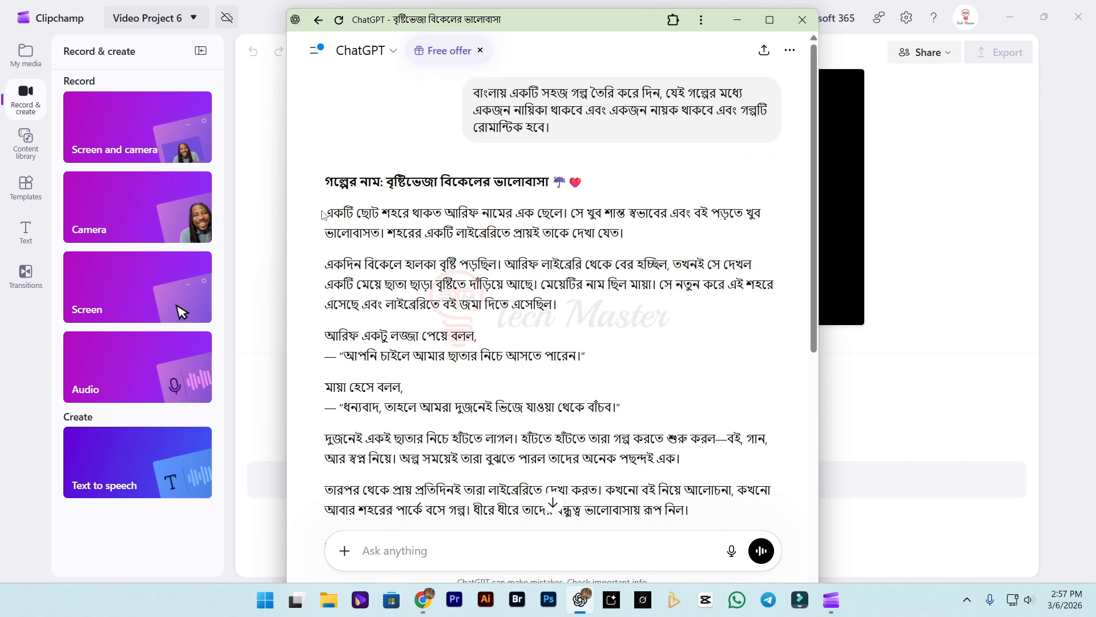
Step: Copy the story from its first paragraph through the one where friendship turns into love, and return to Clipchamp
drag(325, 212, 688, 297)
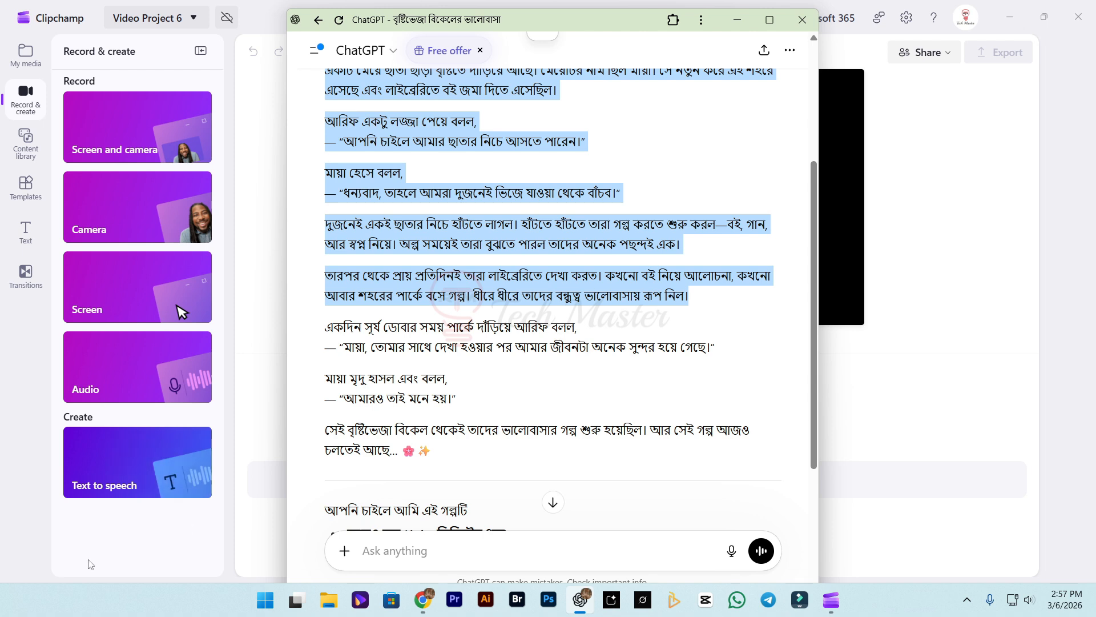
click(133, 558)
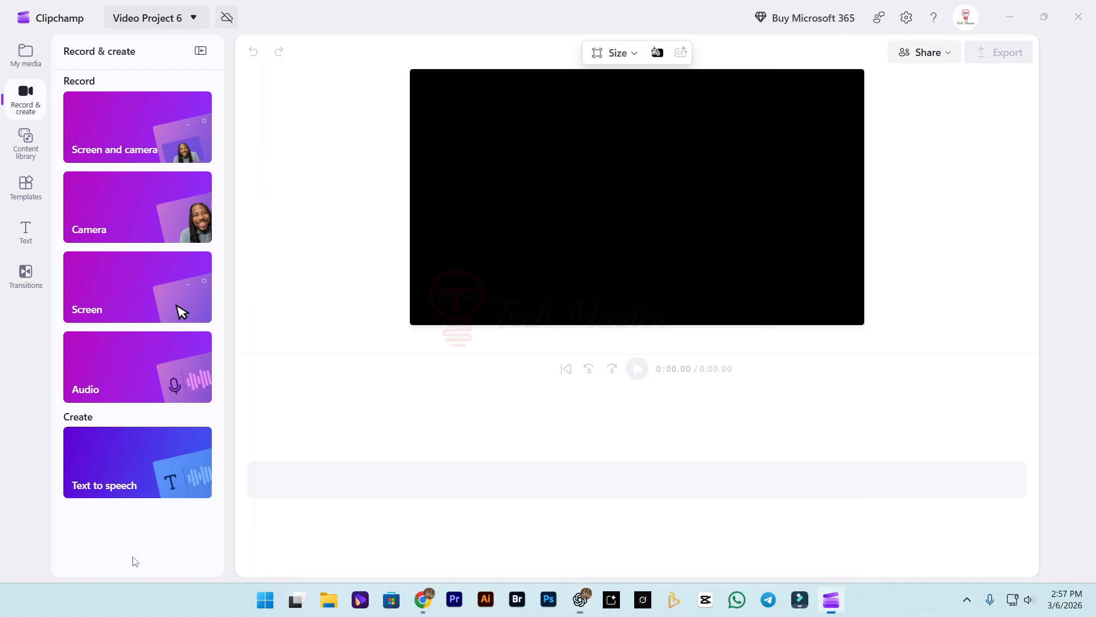
Step: Add a text-to-speech clip with the language Bangla (Bangladesh) and the copied story as its text
click(122, 463)
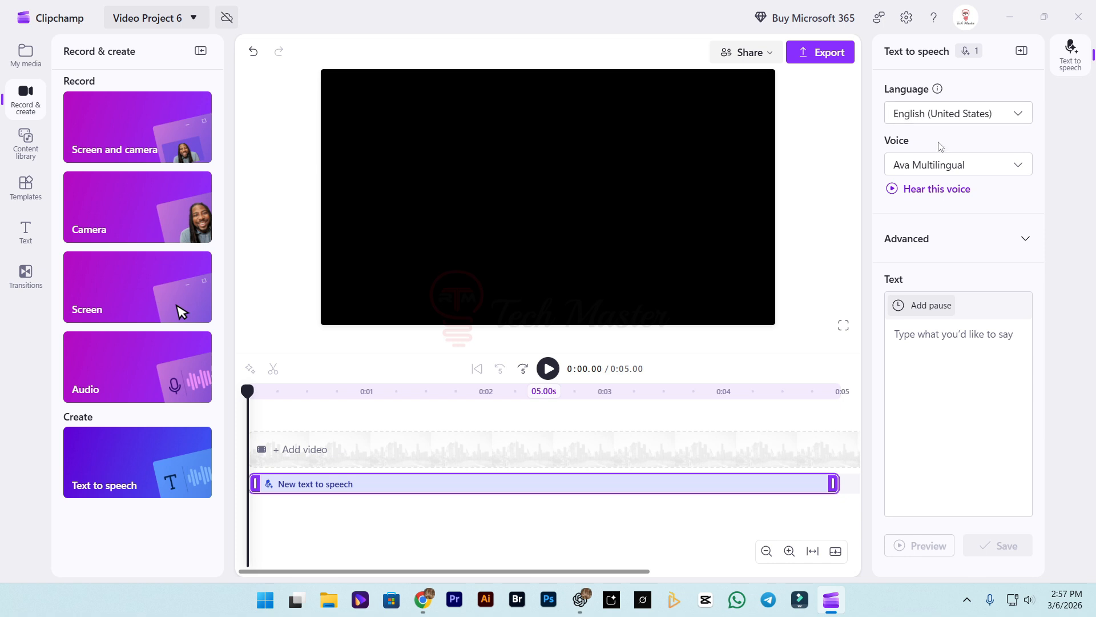
click(1020, 116)
scroll(925, 245, down, 5)
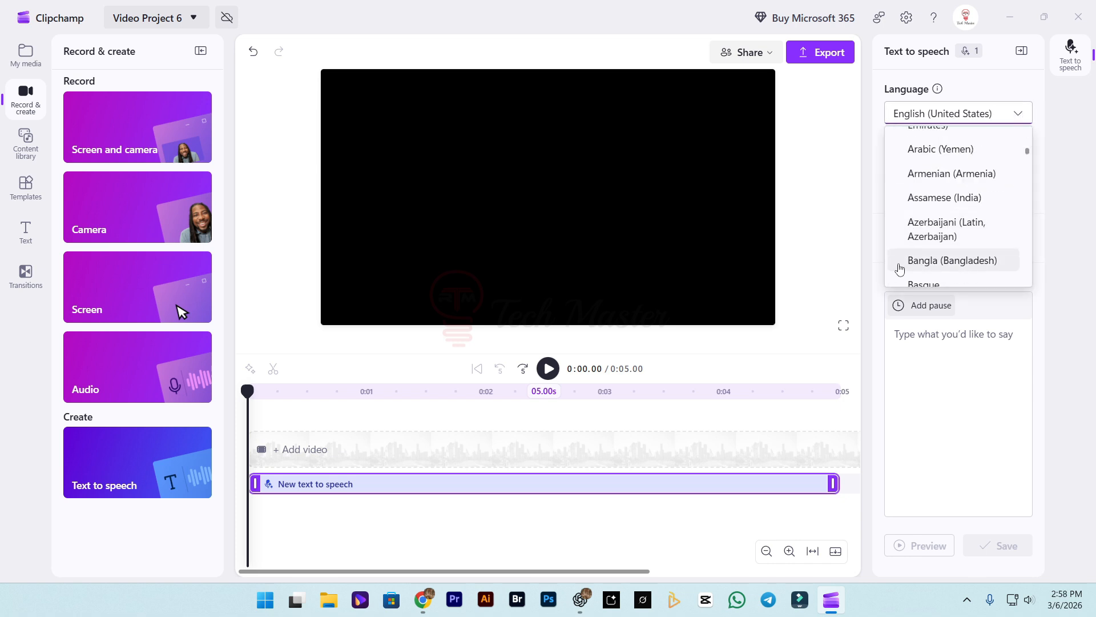
click(967, 264)
click(926, 348)
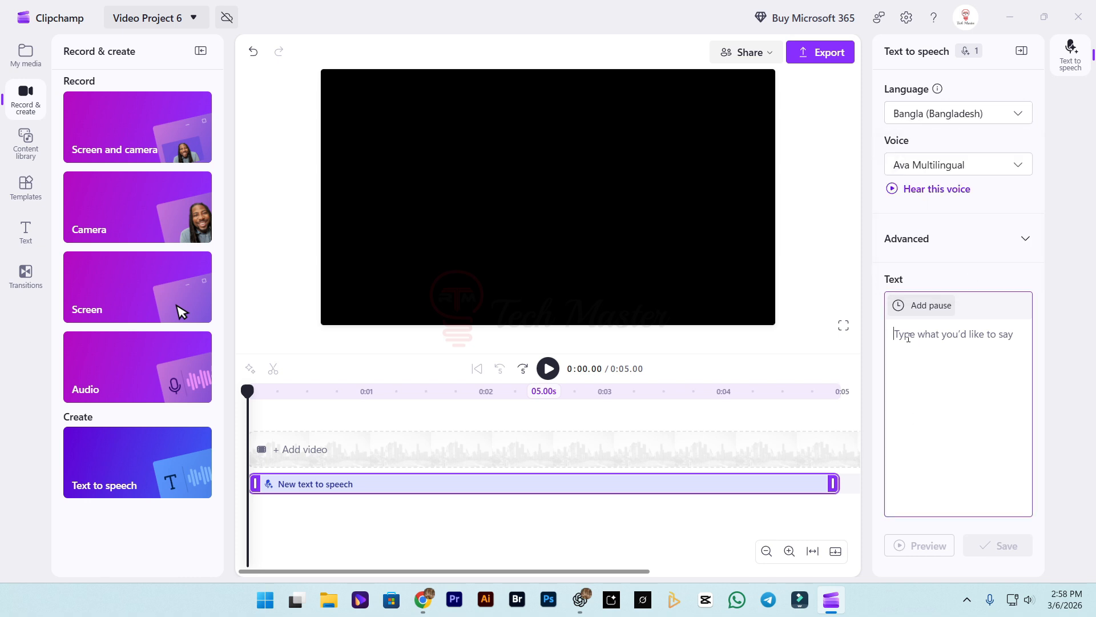
key(ctrl+v)
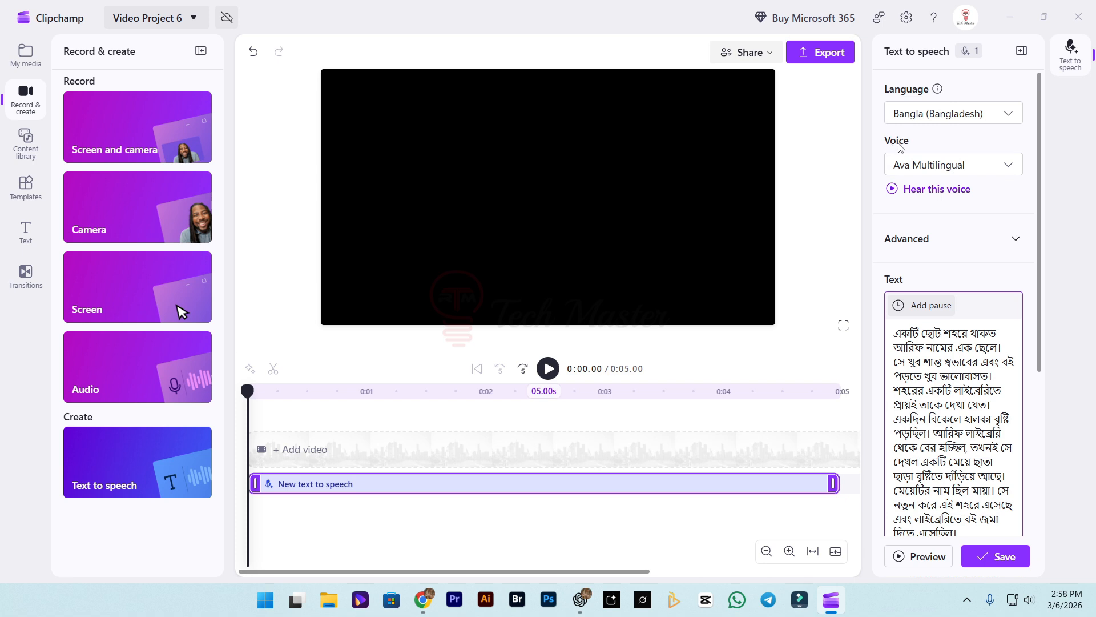
Step: Try the Ada Multilingual voice on the text-to-speech clip and preview the story with it
click(930, 165)
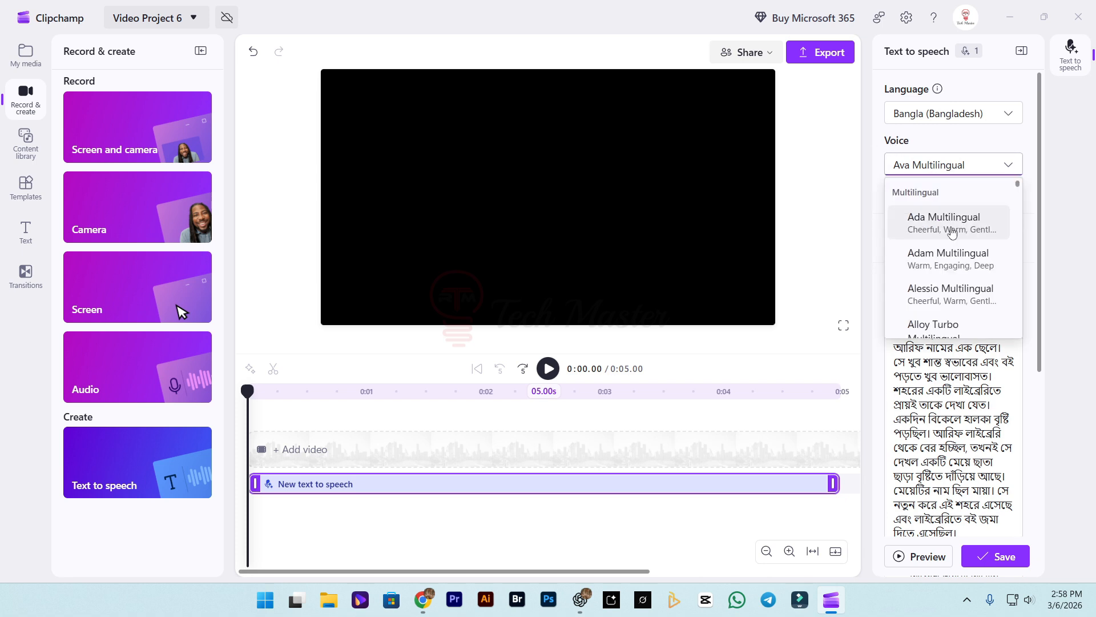
scroll(960, 291, down, 1)
scroll(956, 274, up, 1)
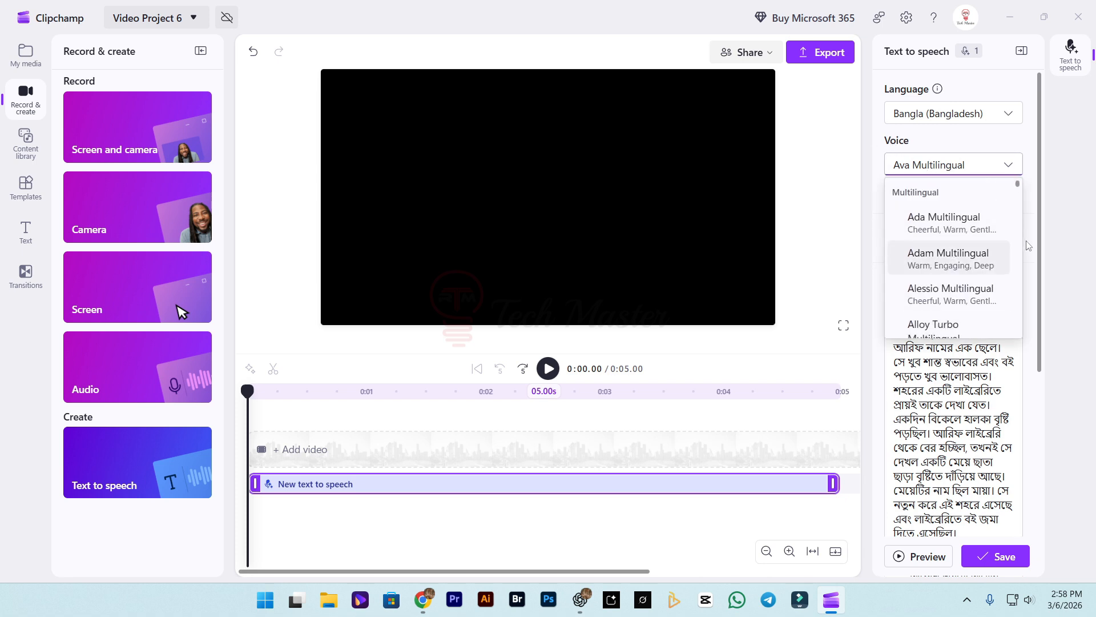
click(932, 228)
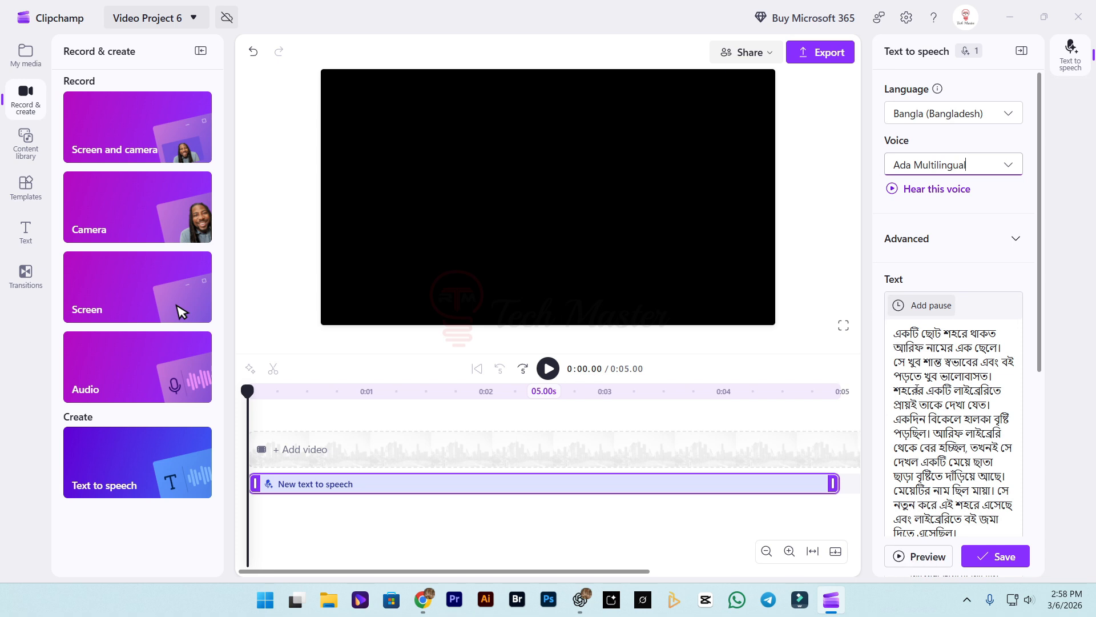
click(918, 557)
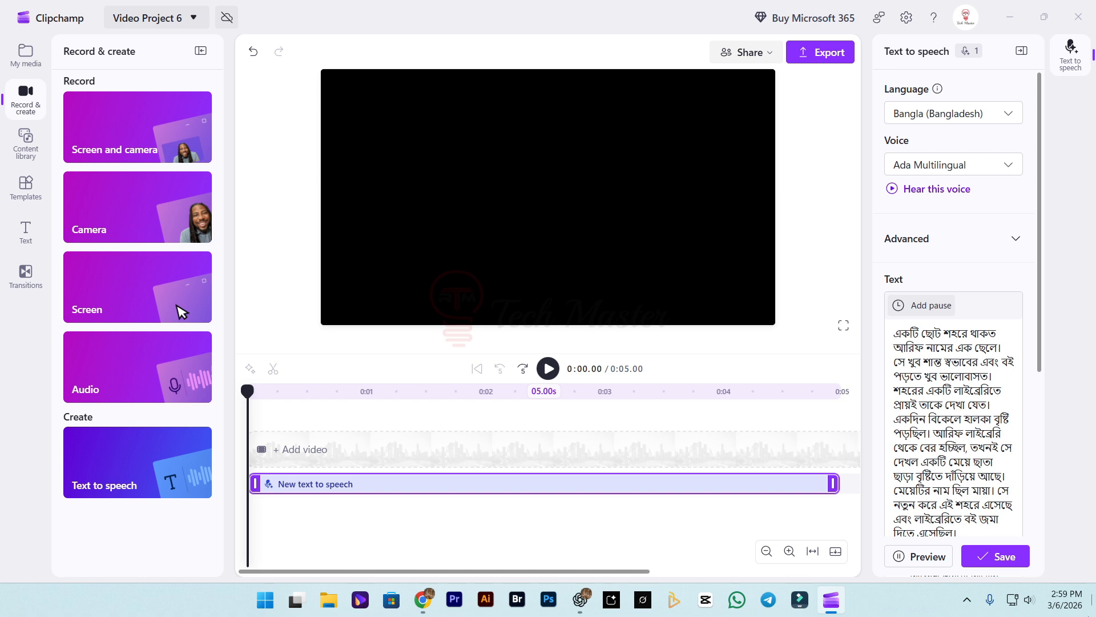
click(922, 562)
Step: Try the Adam Multilingual and Alessio Multilingual voices, previewing the story with each
click(1013, 167)
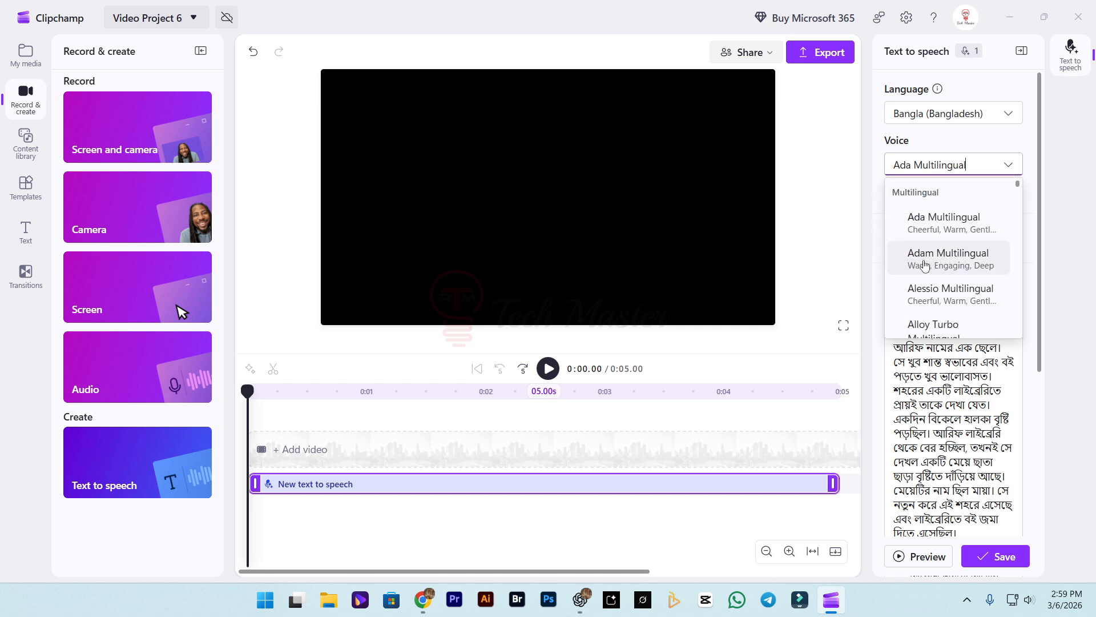
click(967, 258)
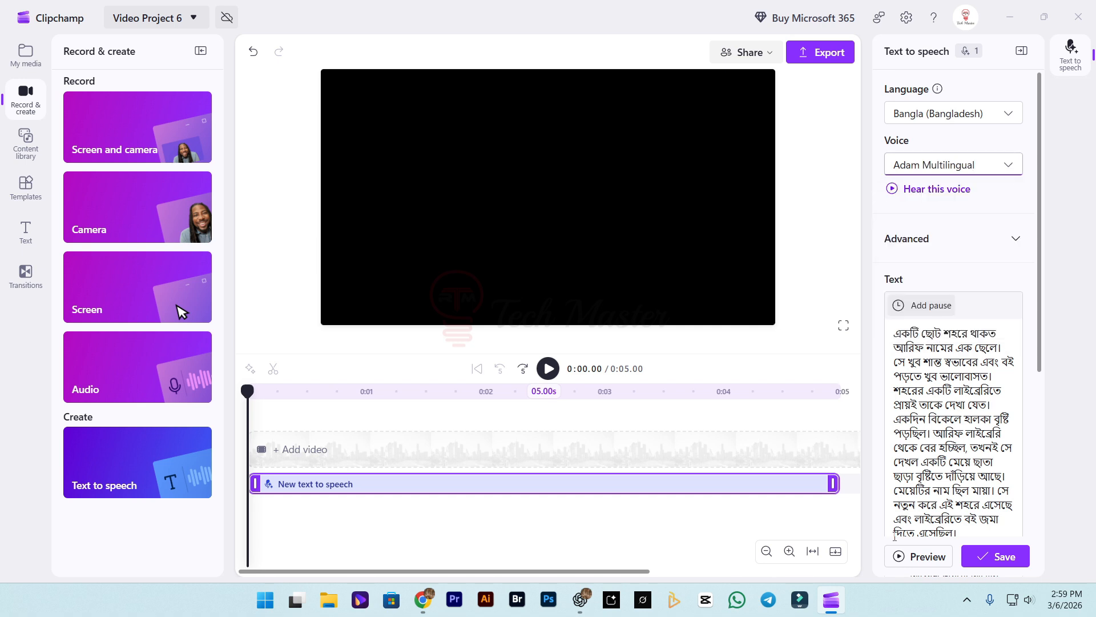
click(917, 558)
click(952, 164)
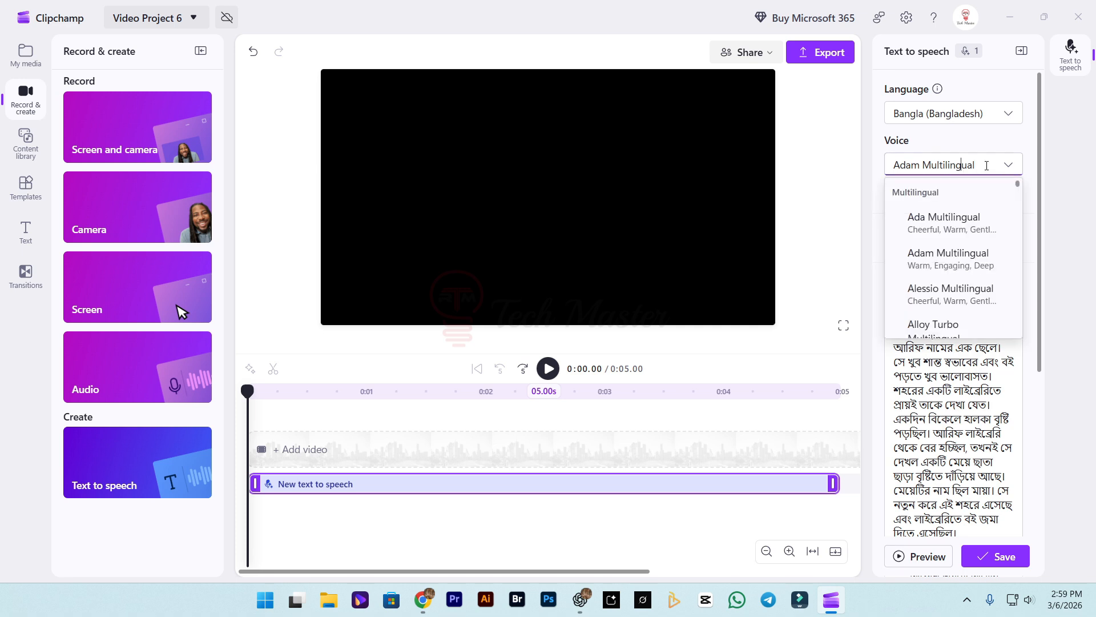
click(955, 294)
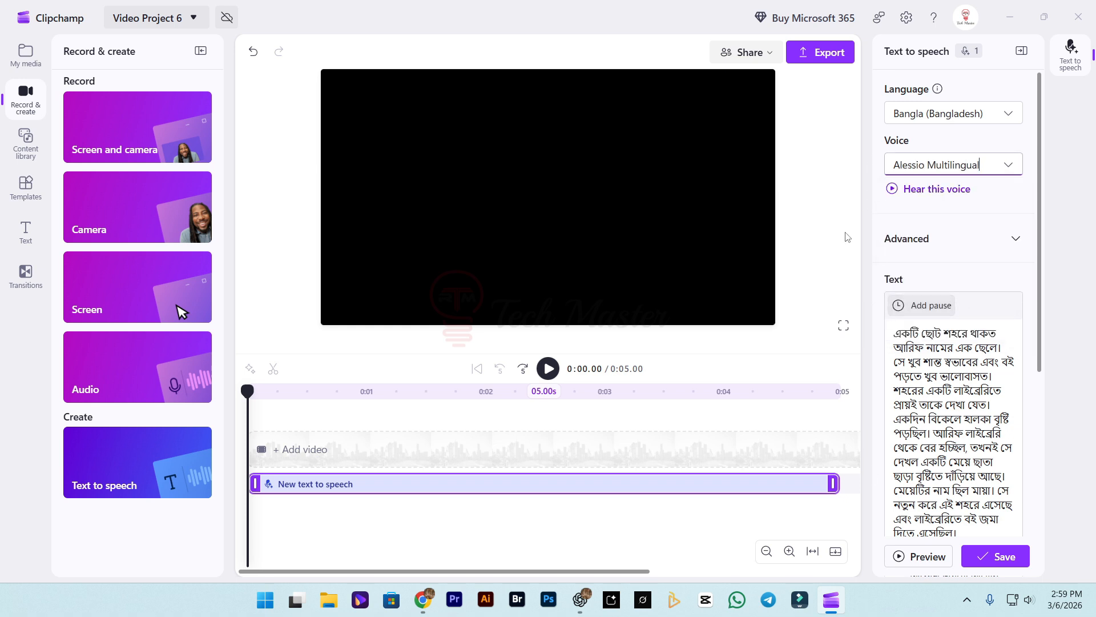
click(918, 559)
Step: Set the narration voice to Ada Multilingual and save the text-to-speech clip to the timeline
click(1009, 166)
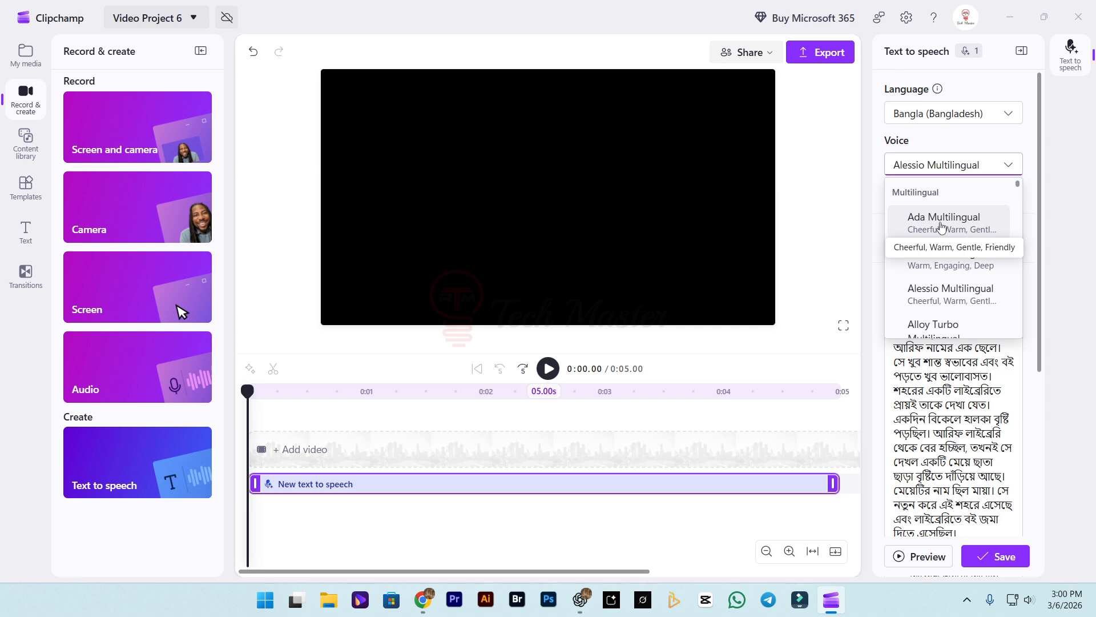
click(963, 228)
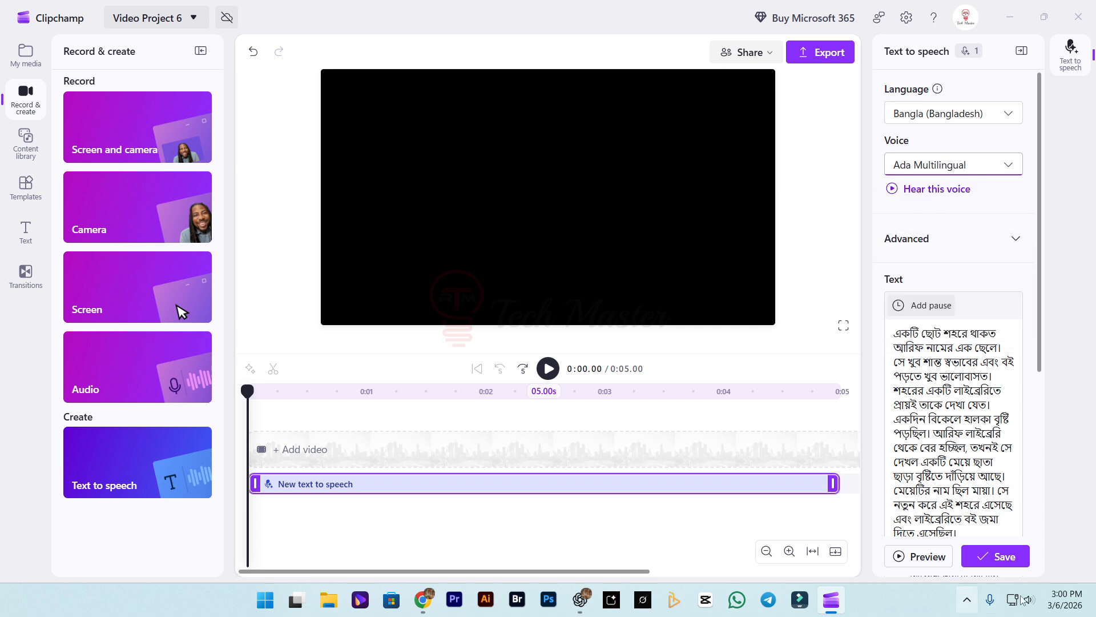
click(993, 557)
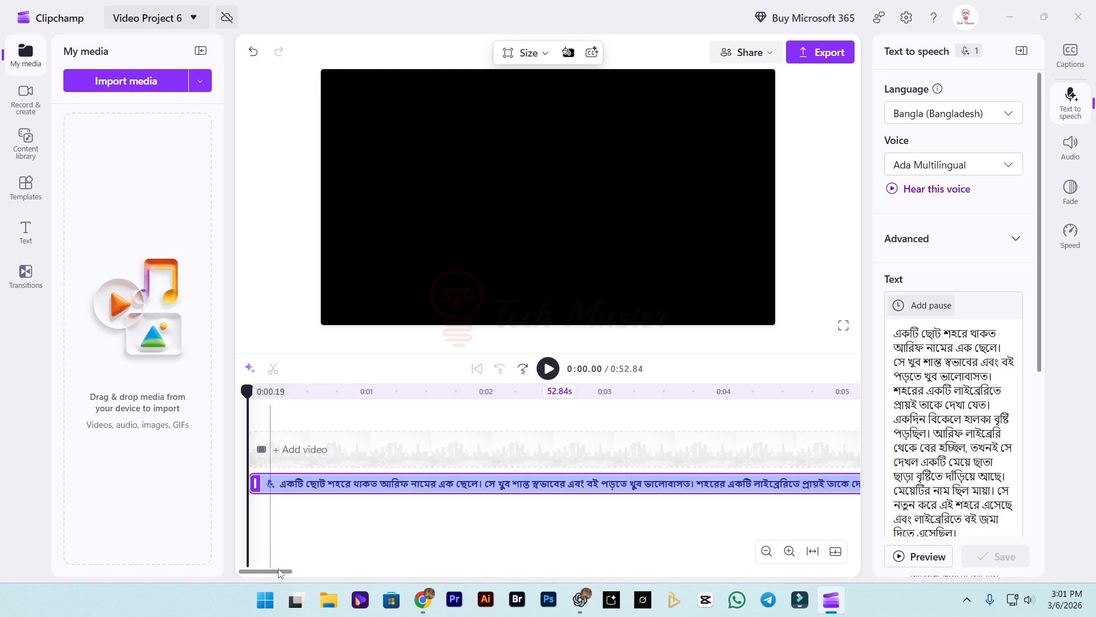
Step: Play the opening seconds of the generated narration on the timeline to check how it sounds
drag(277, 573, 222, 577)
click(547, 369)
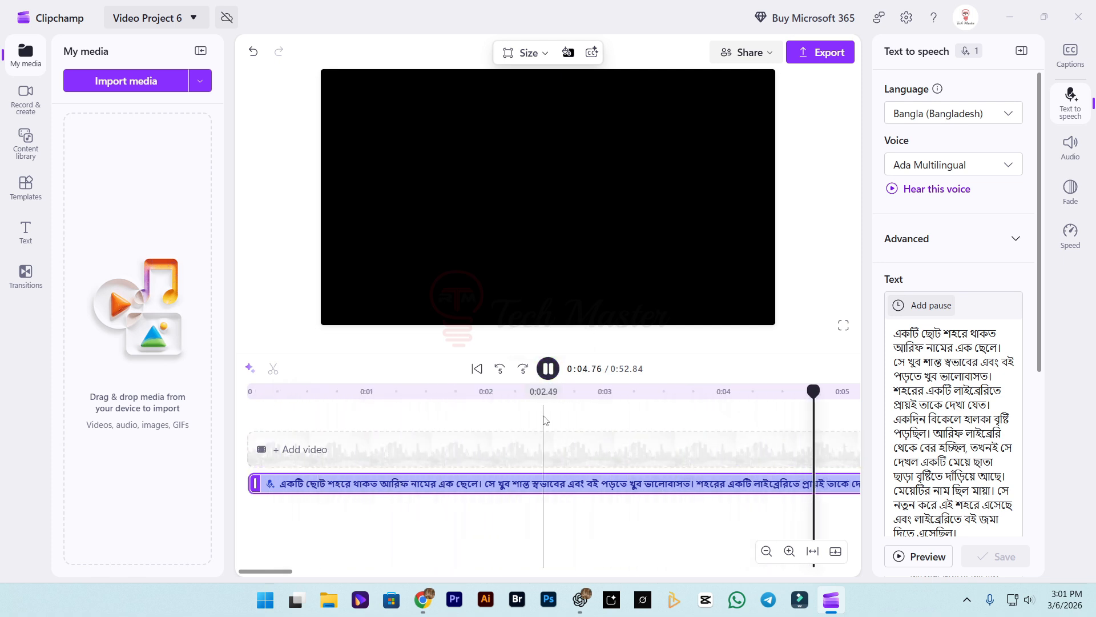
click(548, 369)
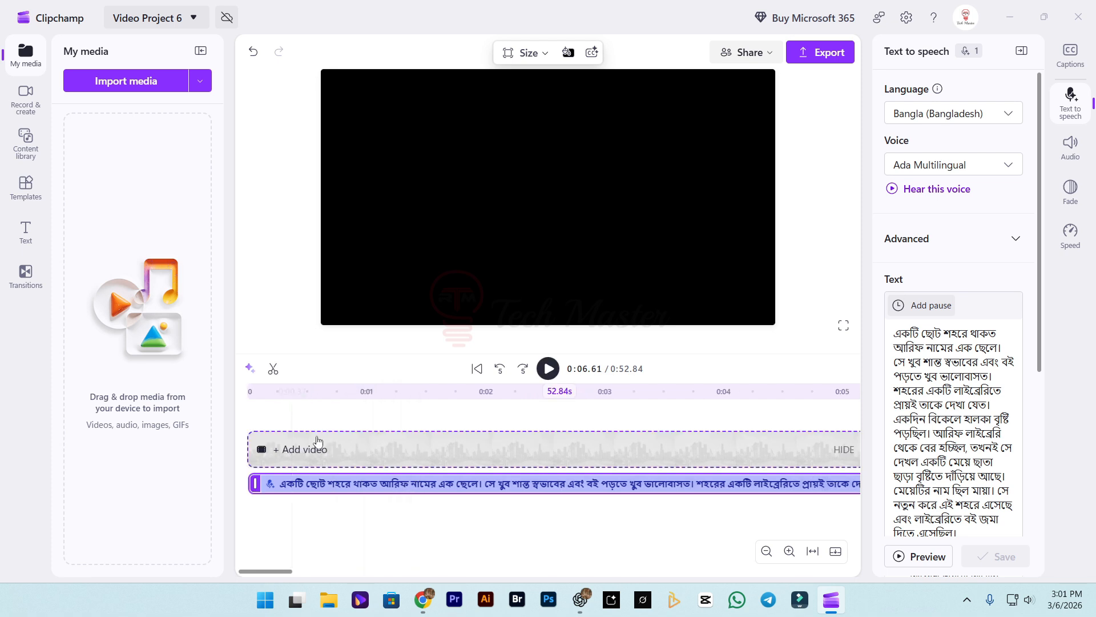
click(387, 423)
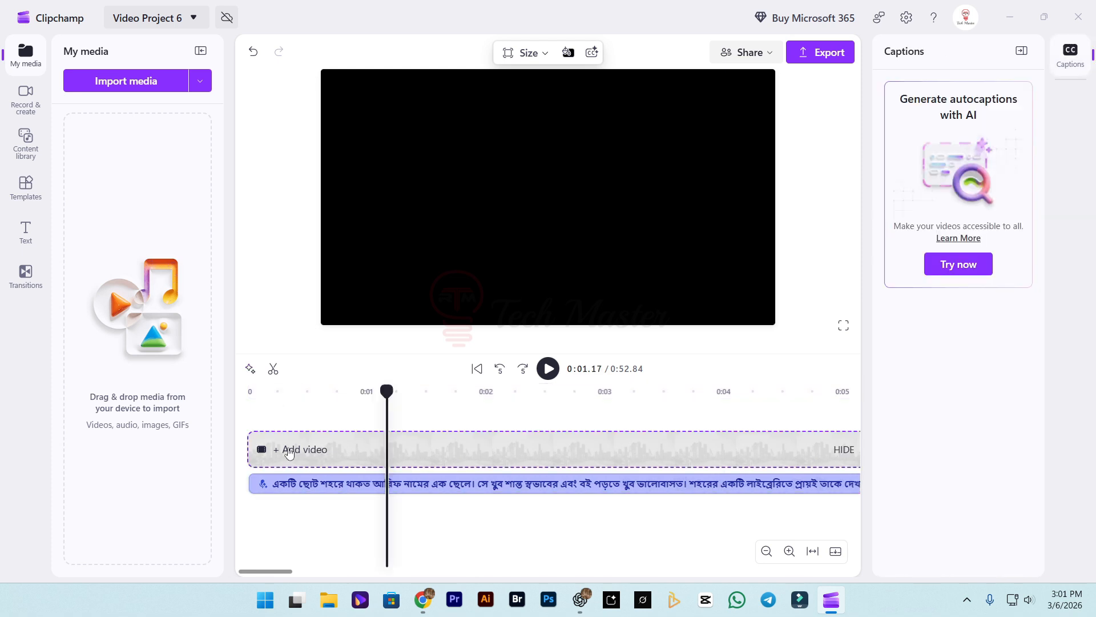
Step: Import VID_20220318_114925.mp4, VID_20220317_150119.mp4, VID_20220317_150342.mp4 and VID_20220317_154225.mp4 from New folder inside cam video on drive G
click(137, 86)
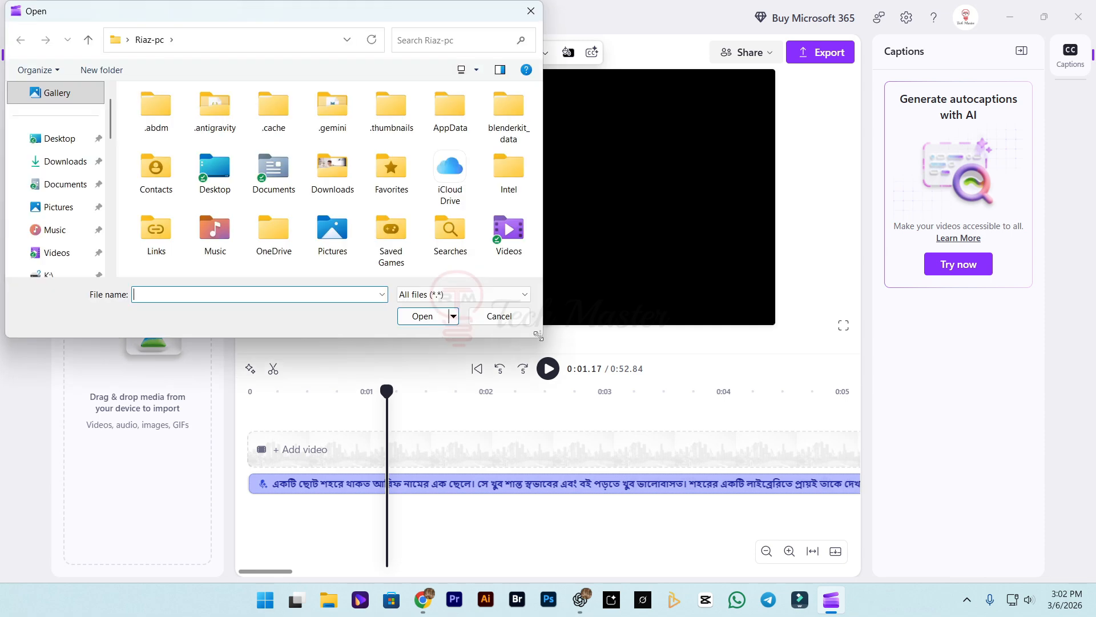
drag(549, 346, 795, 535)
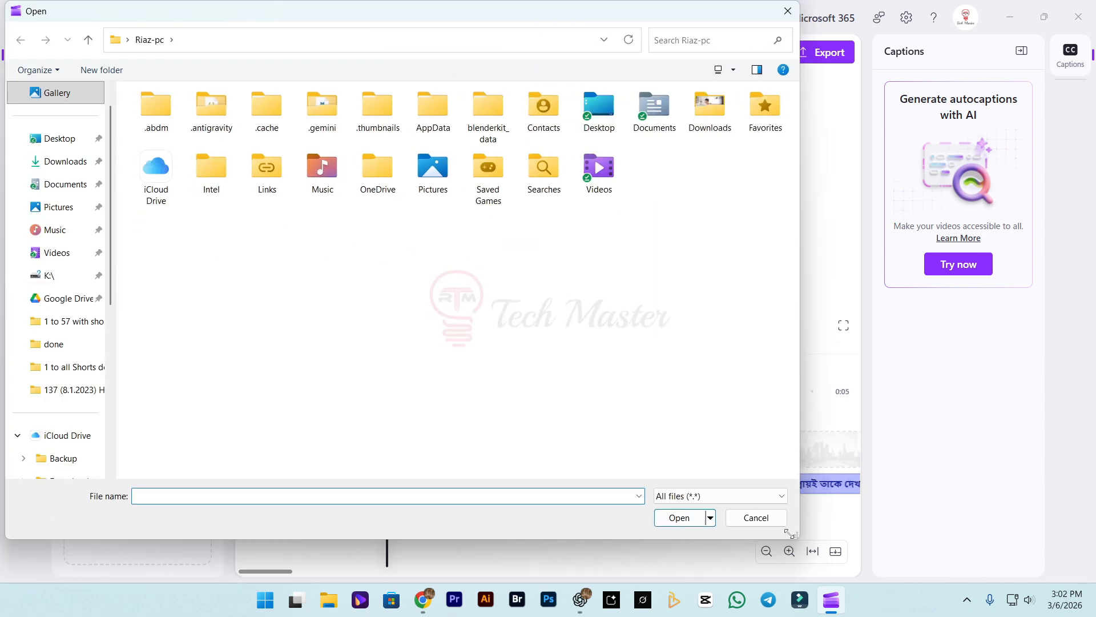
click(62, 209)
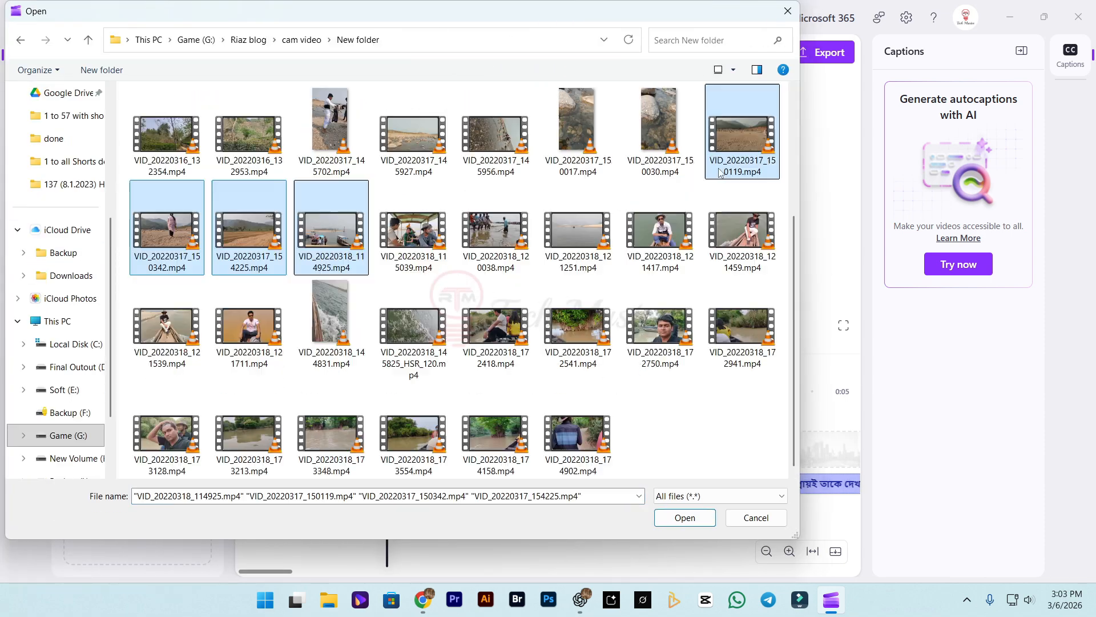
click(684, 518)
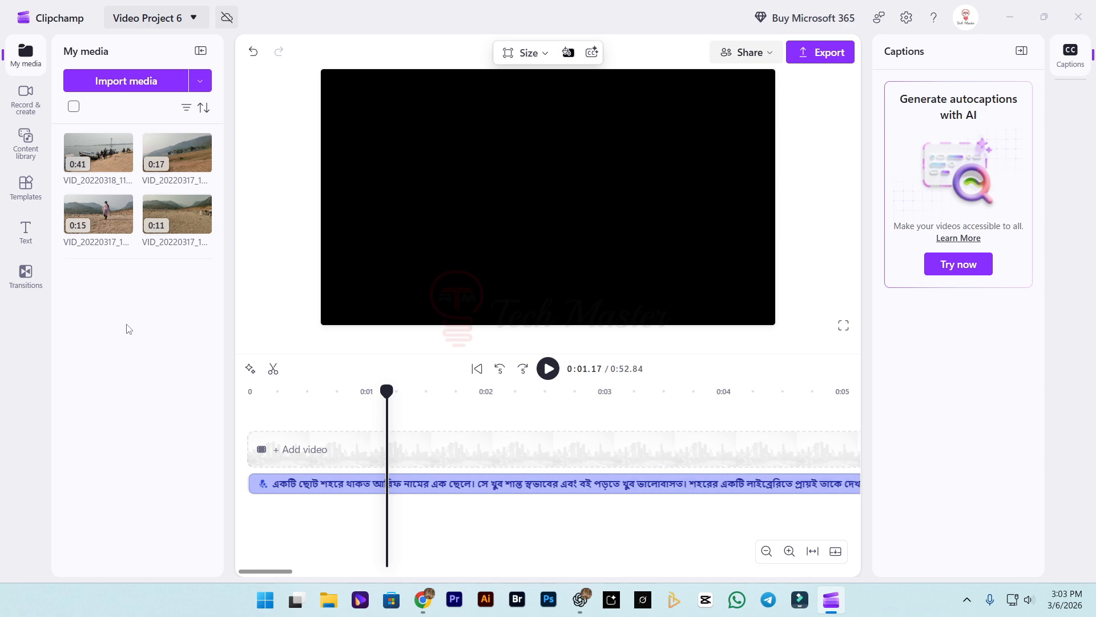
Step: Place VID_20220318_114925.mp4 at the start of the video track above the narration and move the playhead back to about 0:00.11
drag(98, 152, 255, 450)
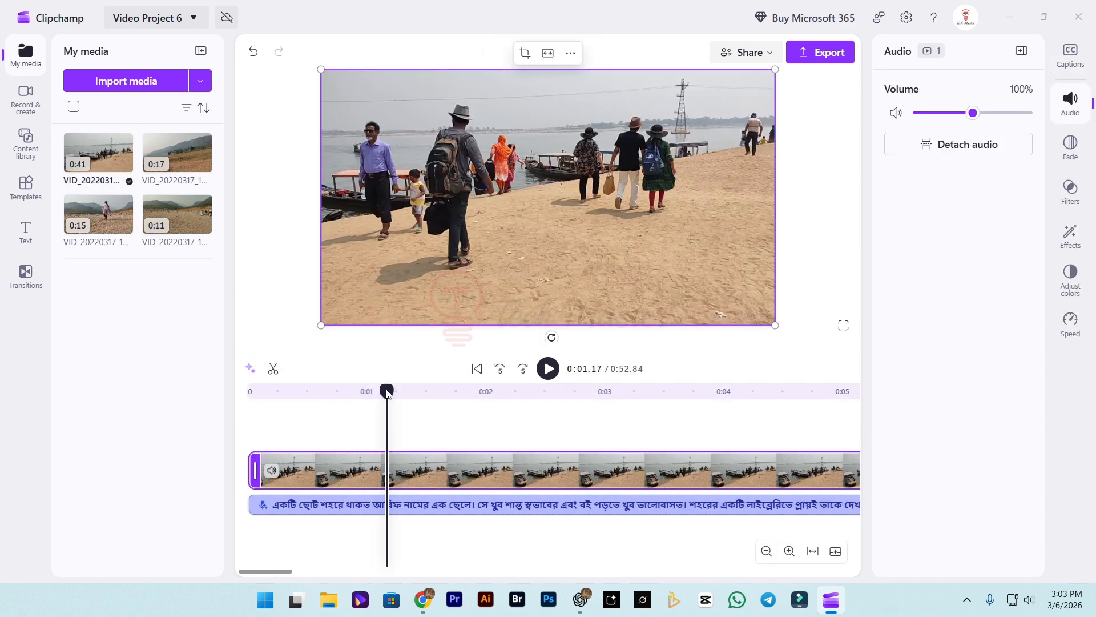
drag(386, 393, 261, 392)
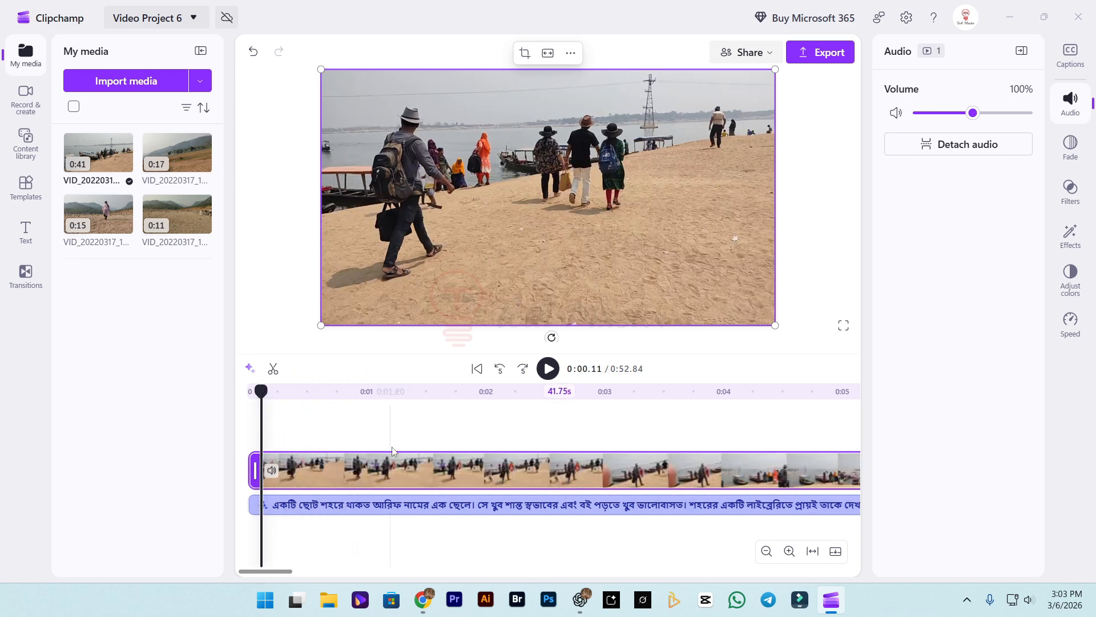
Step: Detach and delete the original audio of VID_20220318_114925.mp4, and play the opening seconds with only the Bangla narration
click(362, 503)
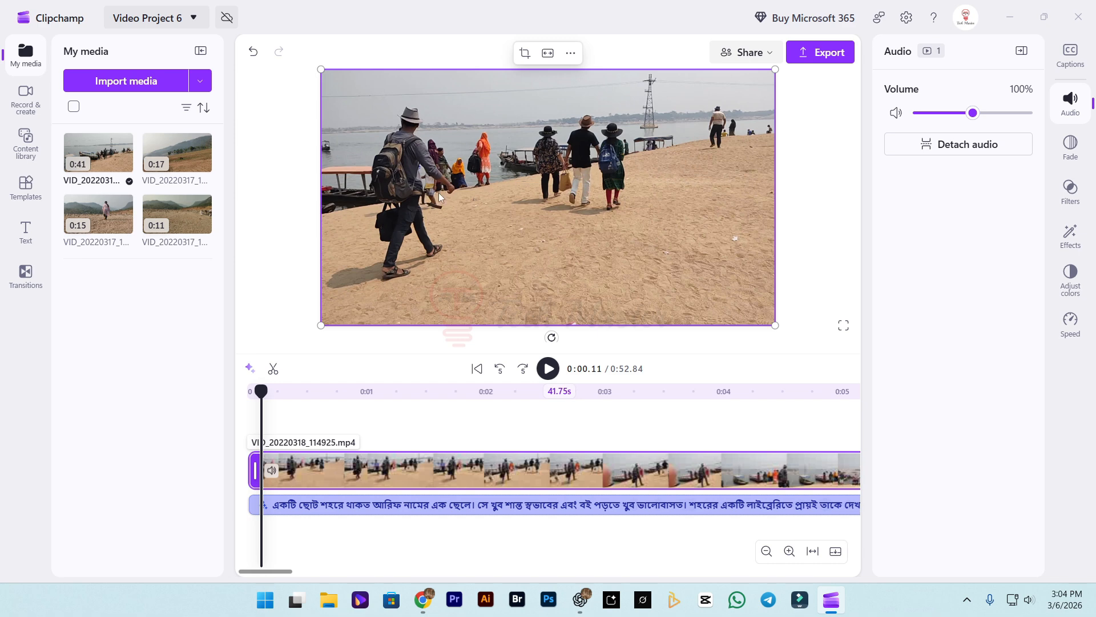
click(960, 150)
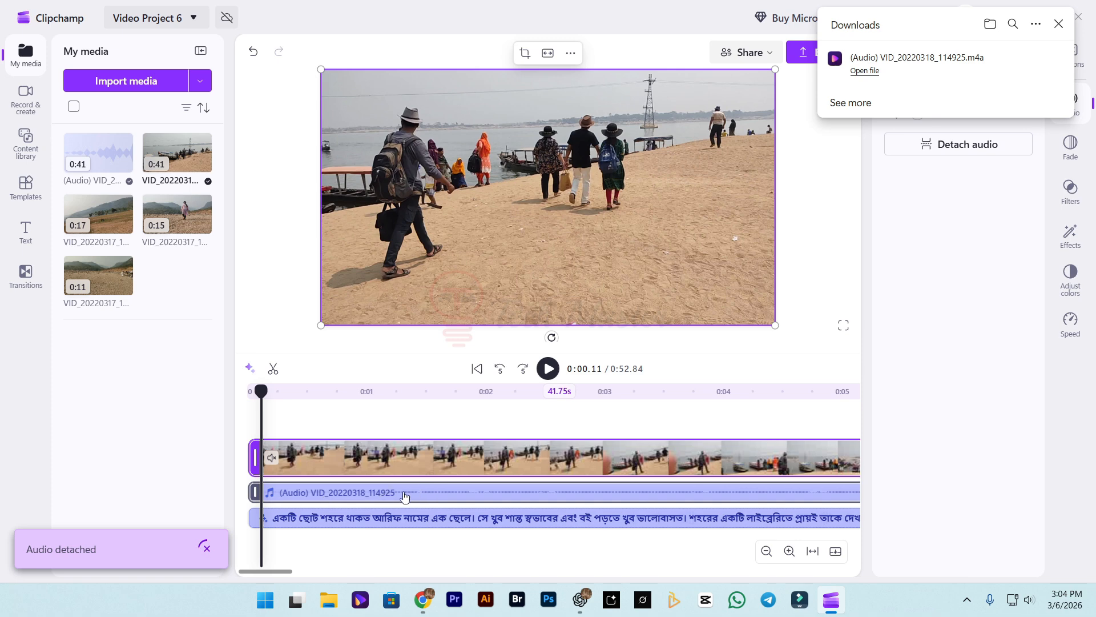
click(414, 497)
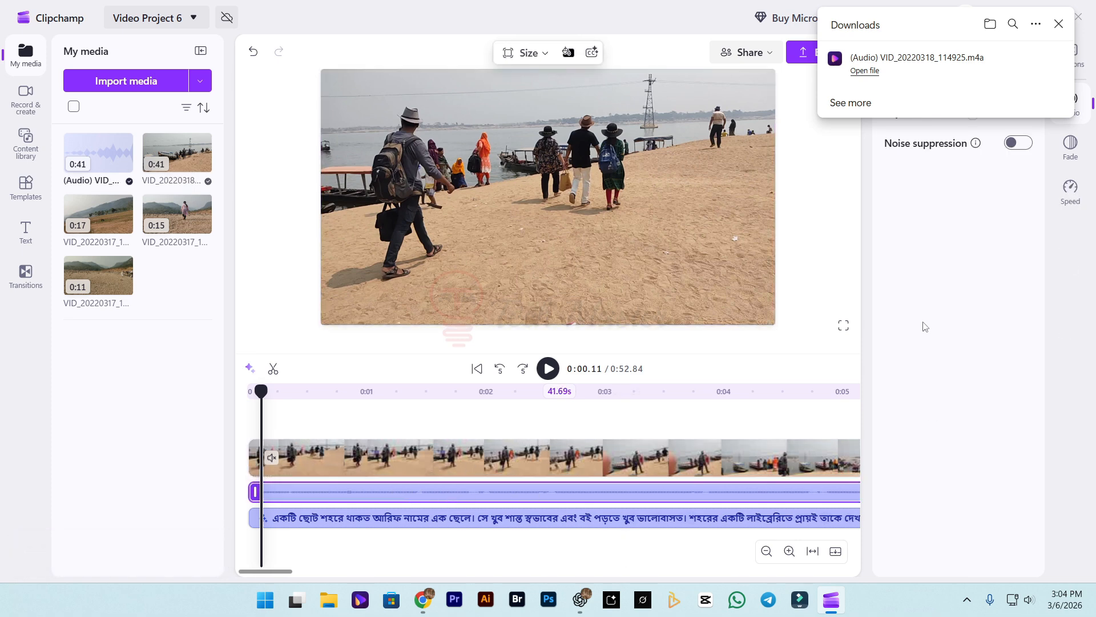
key(Delete)
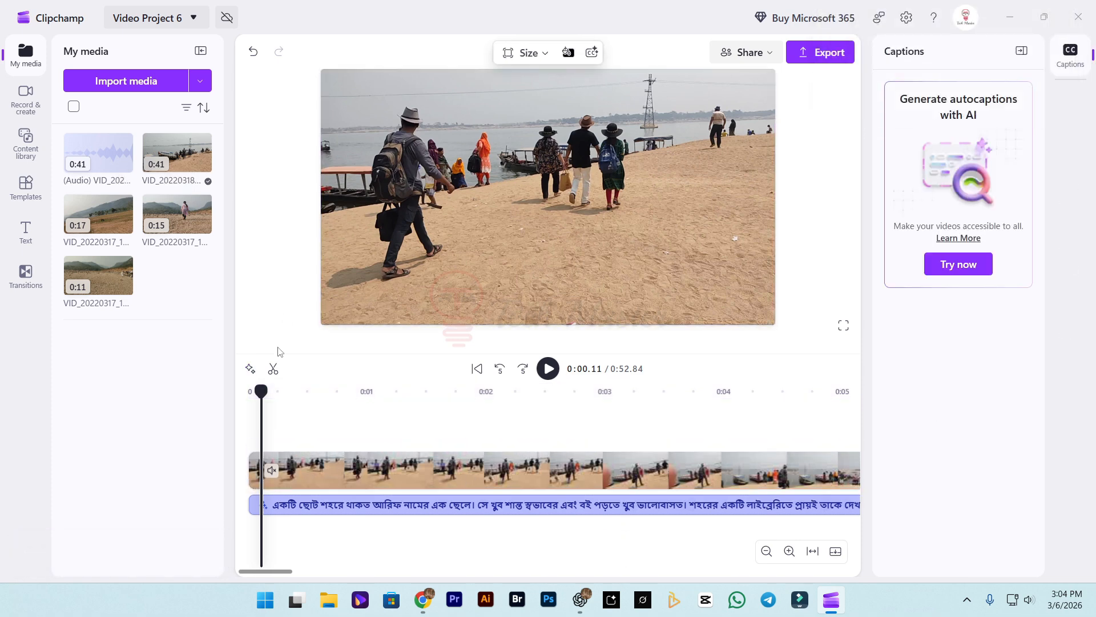
click(549, 369)
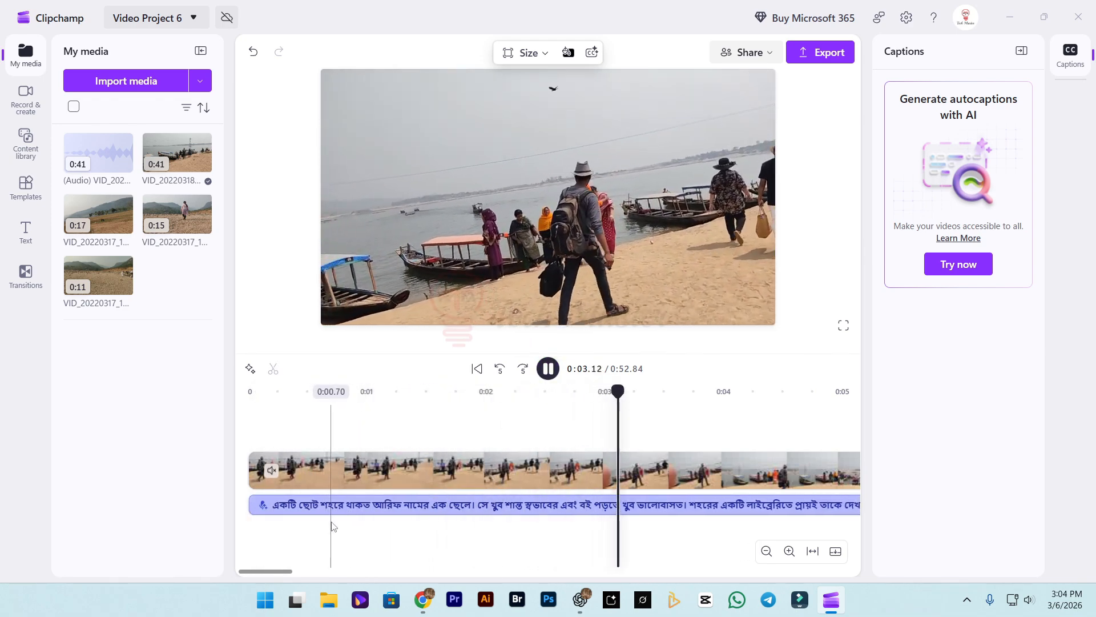
key(space)
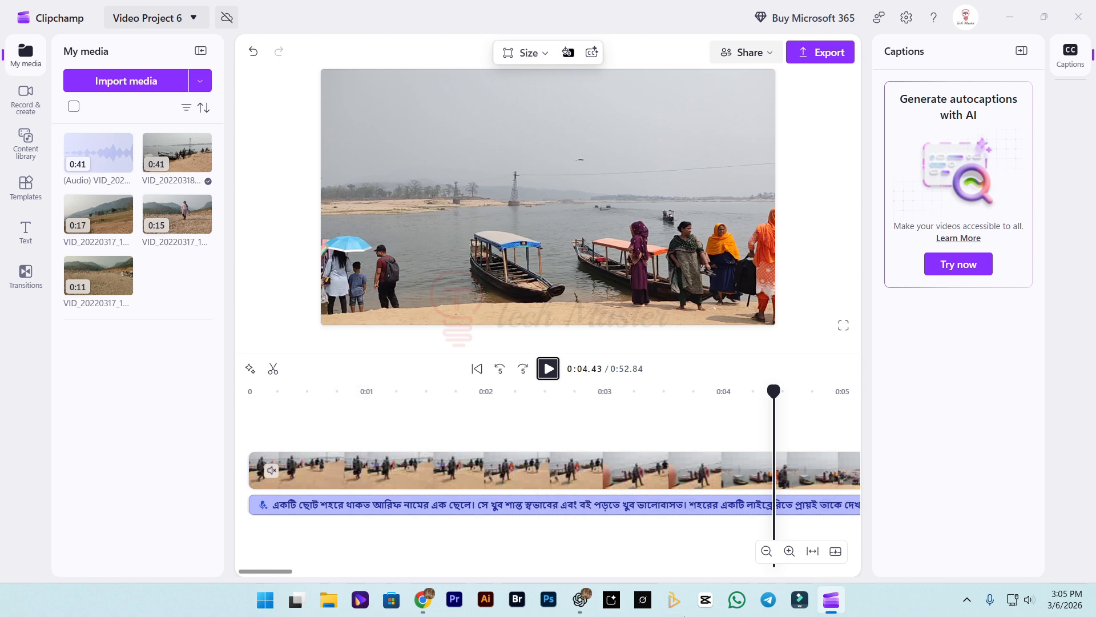
Step: Switch to ChatGPT, then dictate and send the English translation request "এখানে যে গল্পটি আছে, এই গল্পটিকে ইংরেজে ট্রান্সলেট করে দিন।"
mouse_move(581, 605)
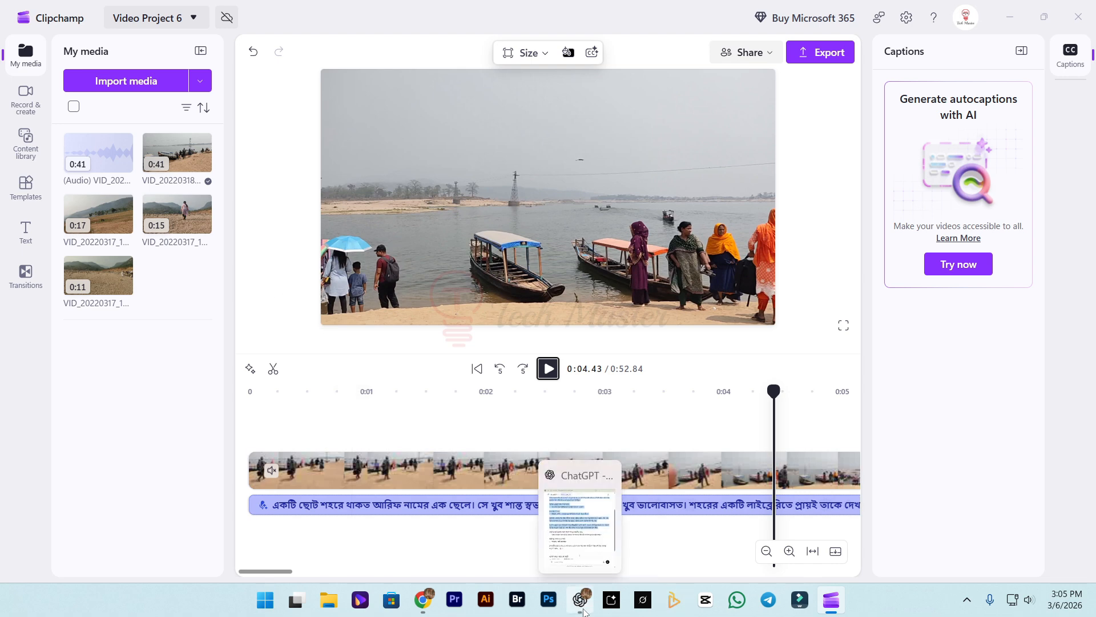
click(582, 606)
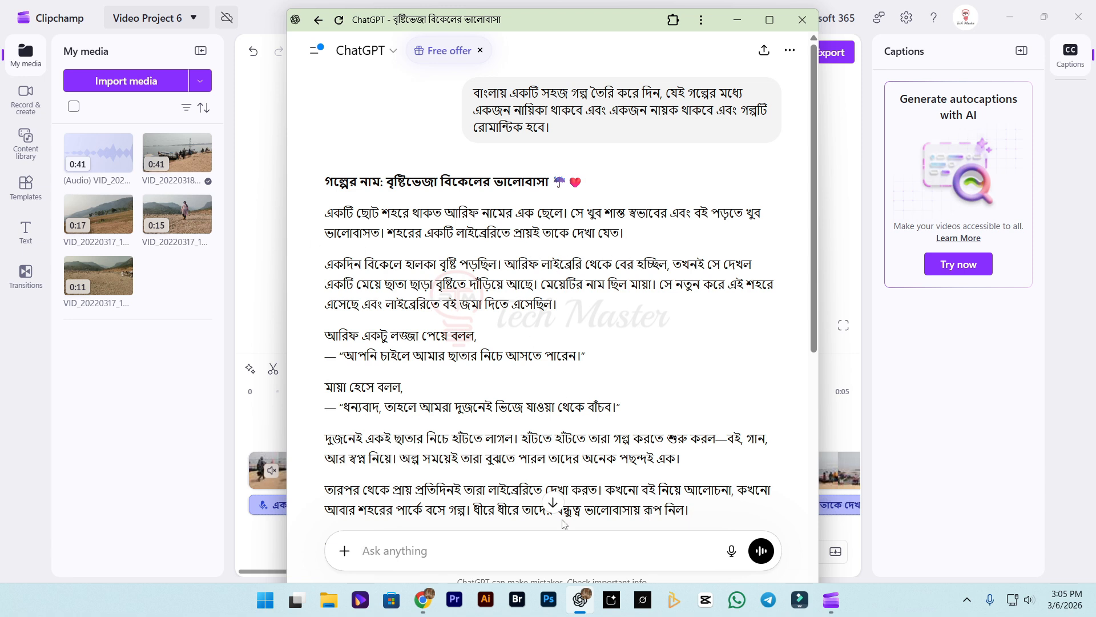
click(731, 551)
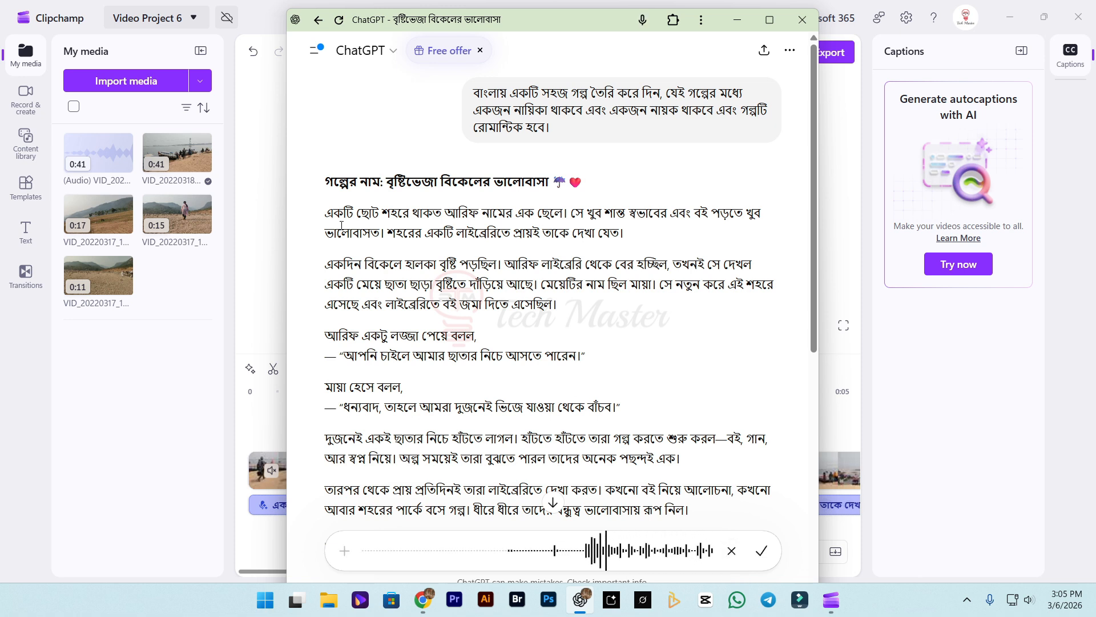
click(762, 550)
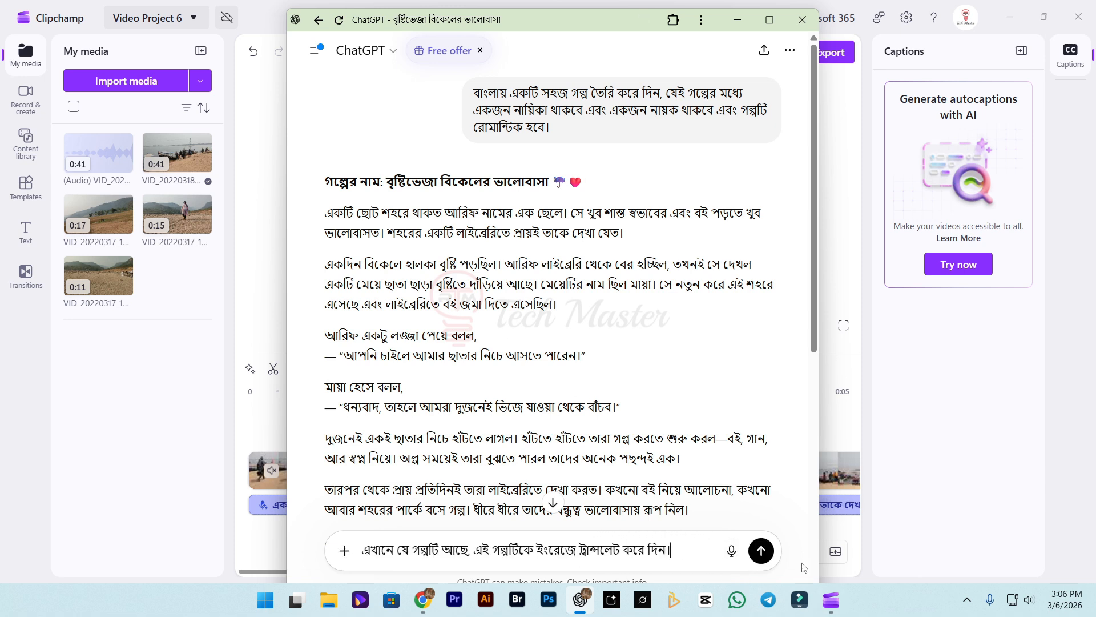
click(761, 550)
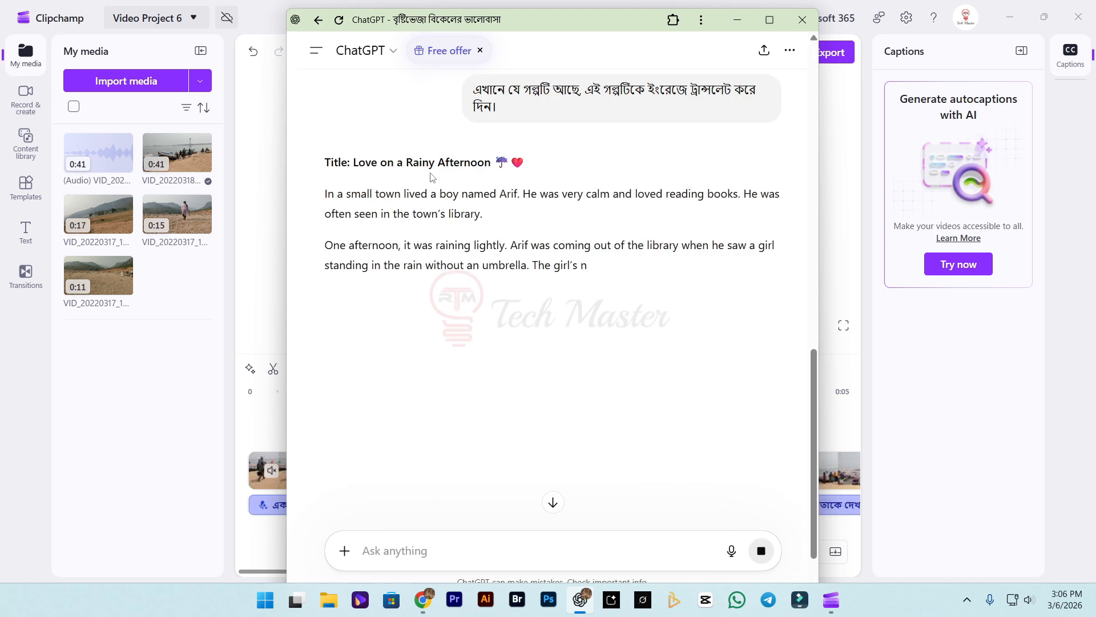
Step: Copy the translated English story text starting from "In a small town", without its title, and return to Clipchamp
scroll(637, 253, up, 5)
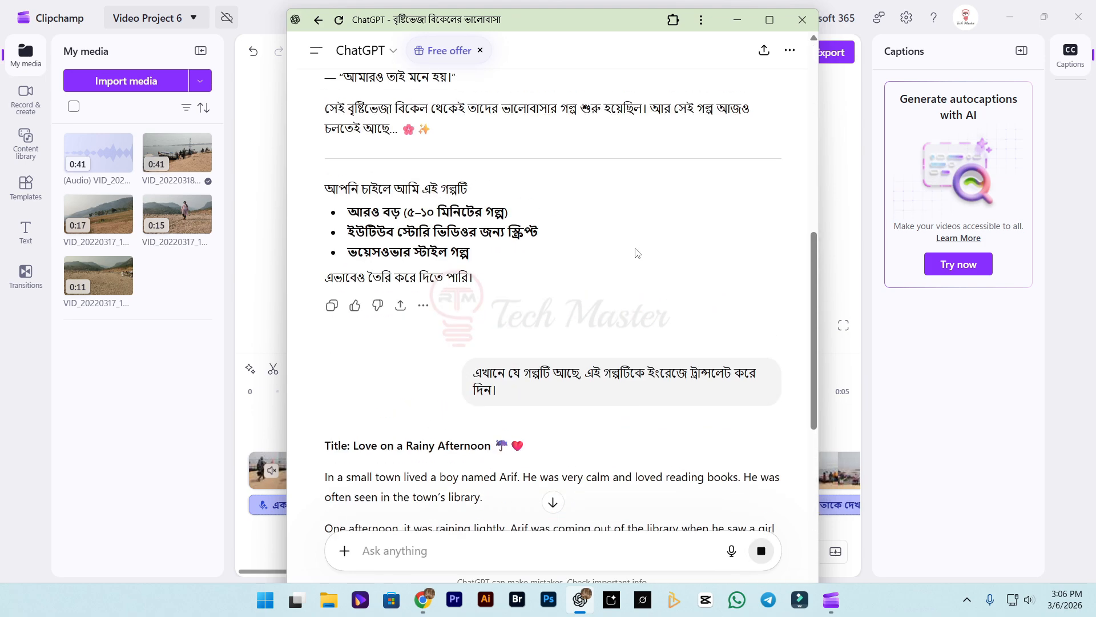
scroll(628, 251, up, 5)
scroll(514, 240, down, 8)
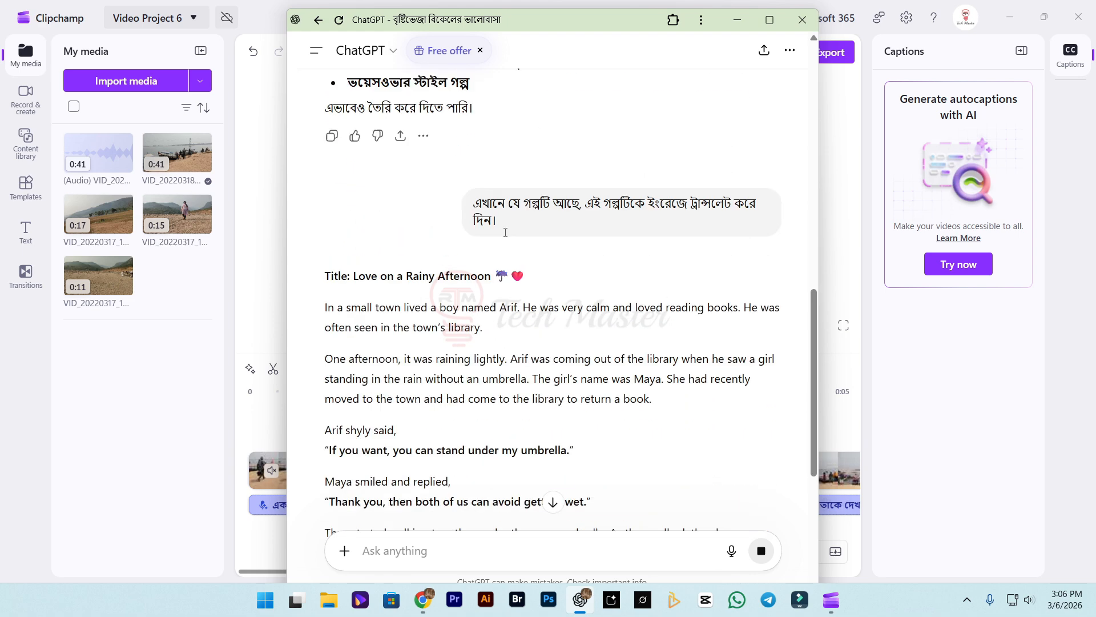
scroll(505, 232, down, 2)
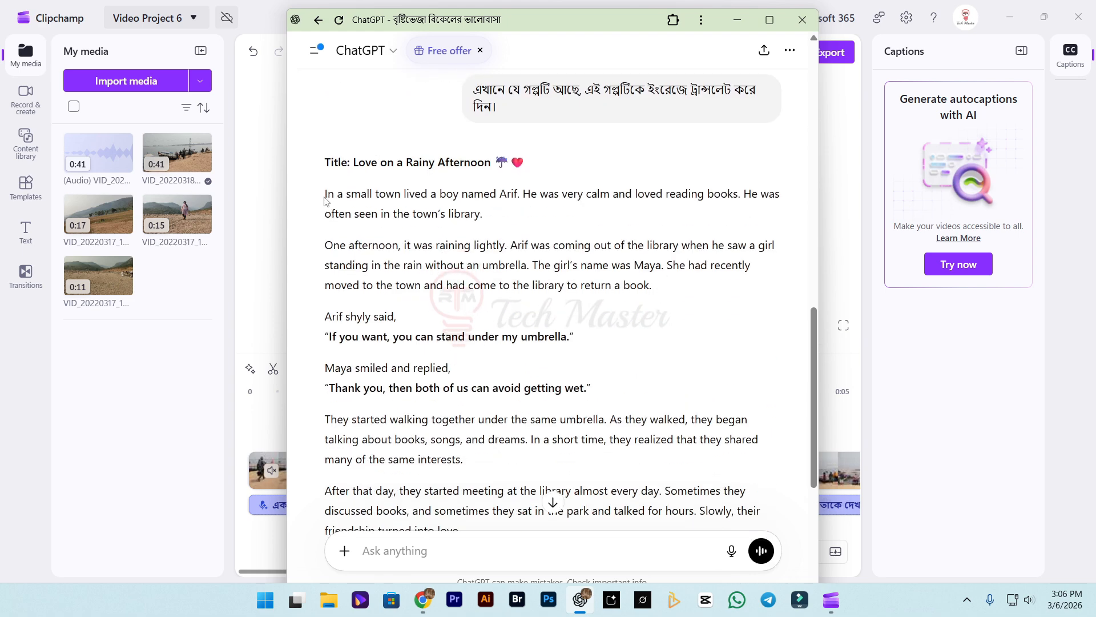
drag(326, 194, 496, 338)
key(ctrl+c)
click(117, 404)
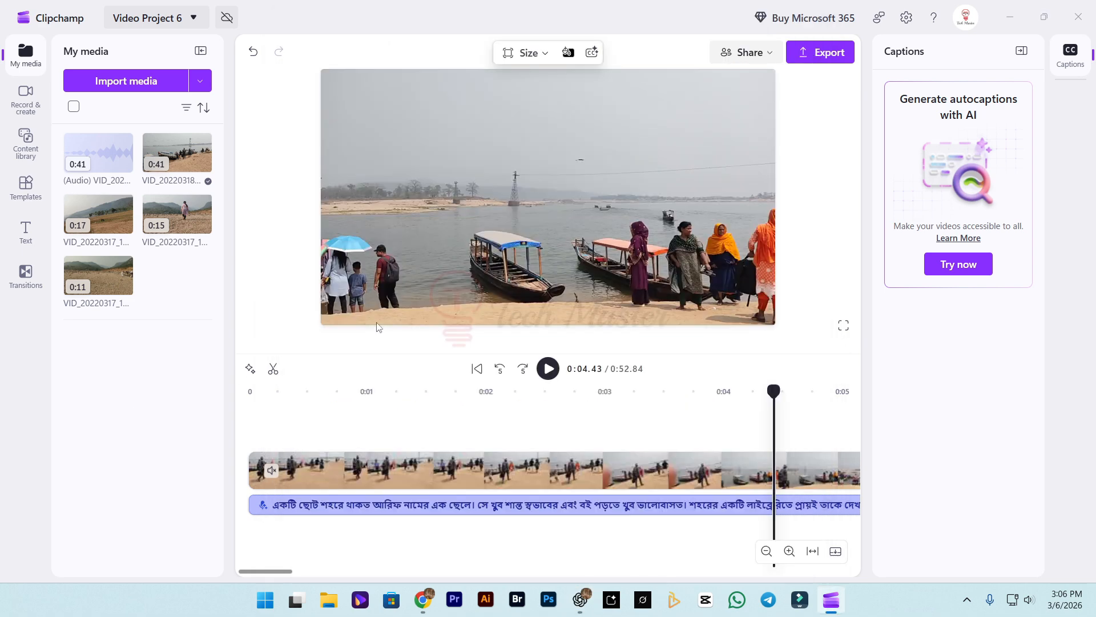
Step: Add a new text-to-speech clip at the playhead and set its language to English (United States)
click(28, 102)
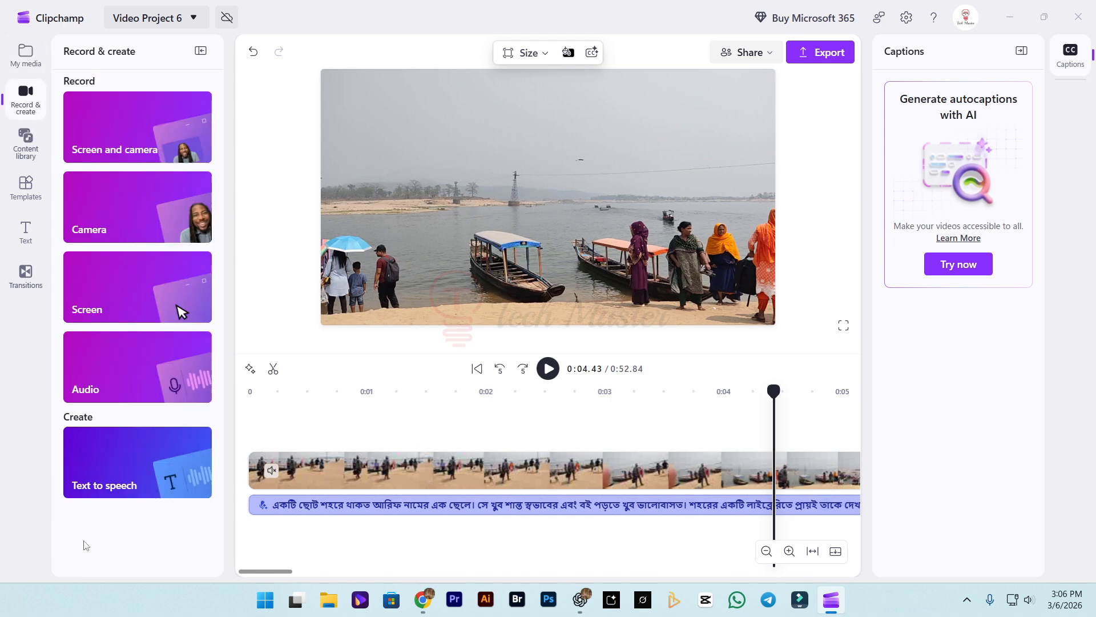
click(123, 469)
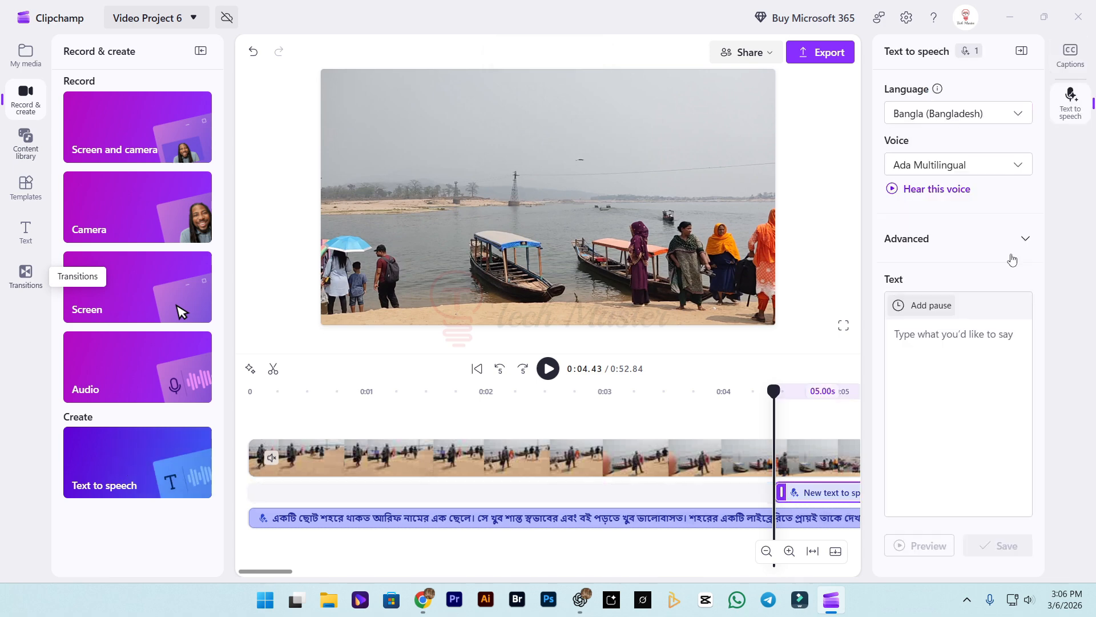
click(1017, 113)
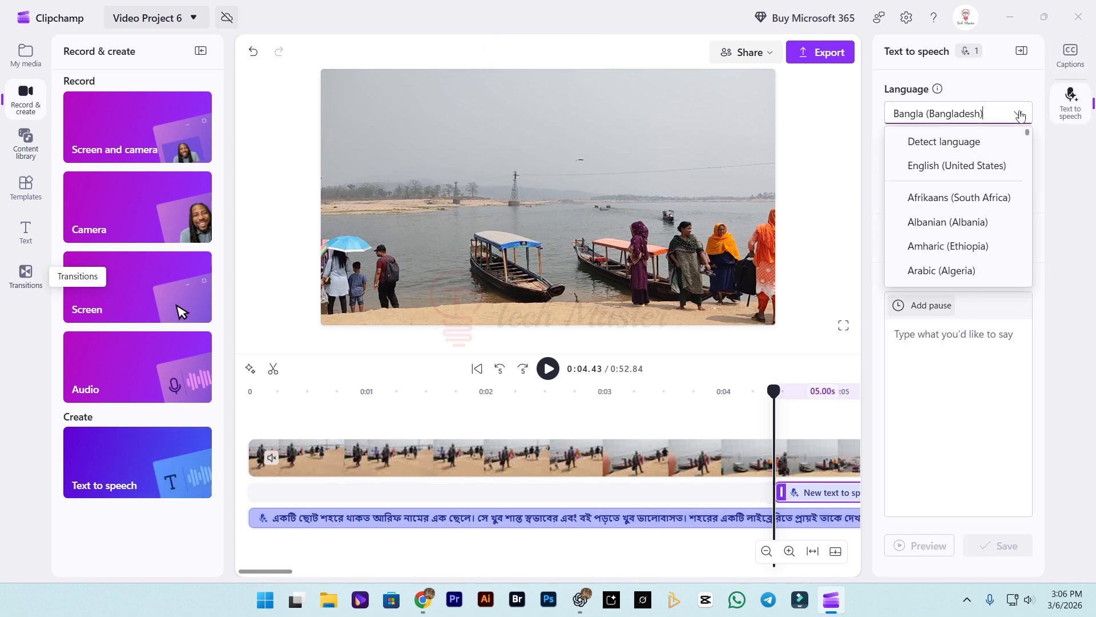
click(958, 167)
Step: Paste the copied English story as the text to speak, preview it with Ada Multilingual, and save the clip to the timeline
click(902, 338)
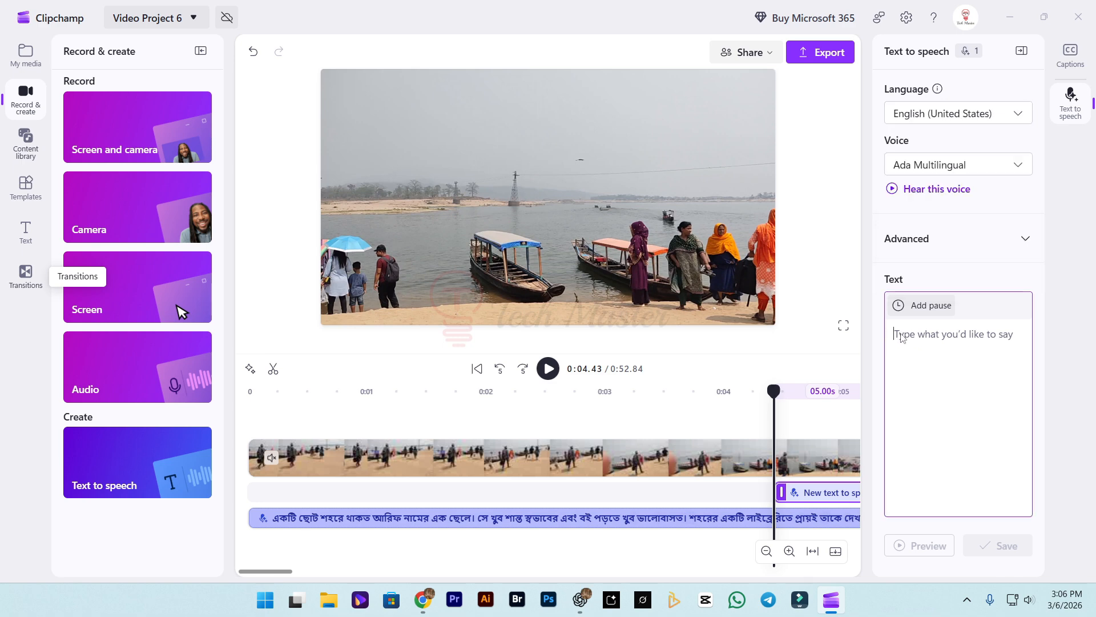
right_click(907, 338)
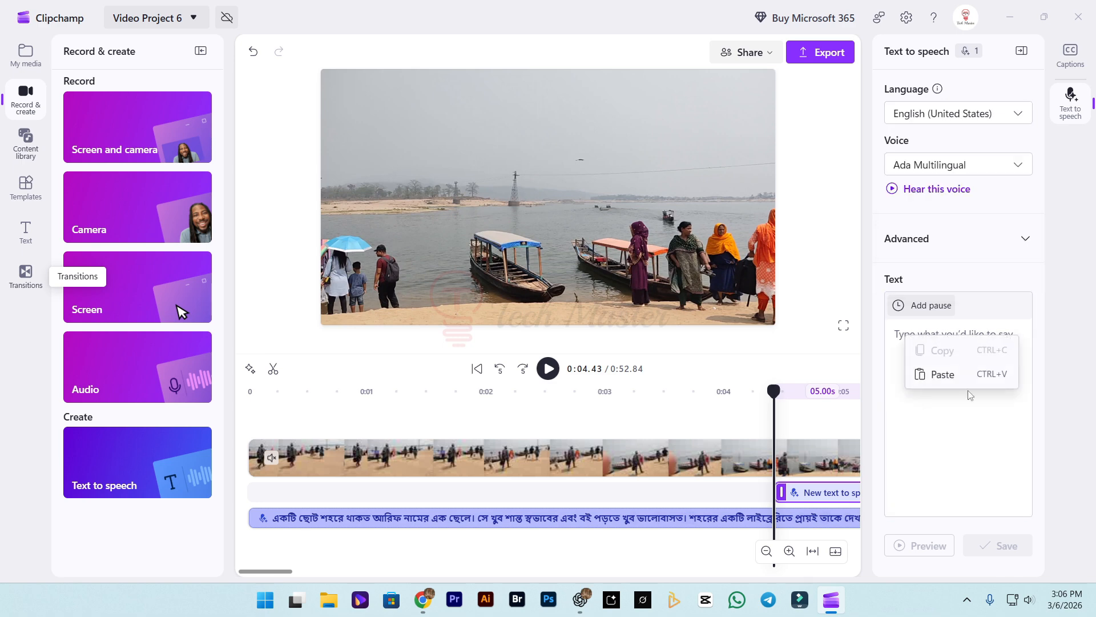
click(942, 373)
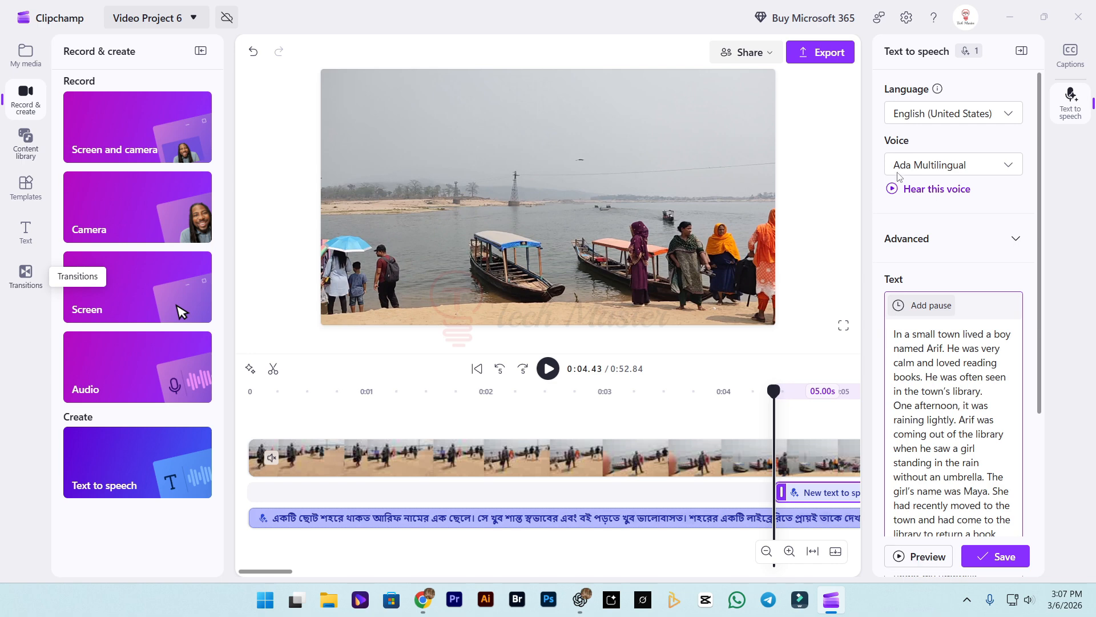
click(942, 560)
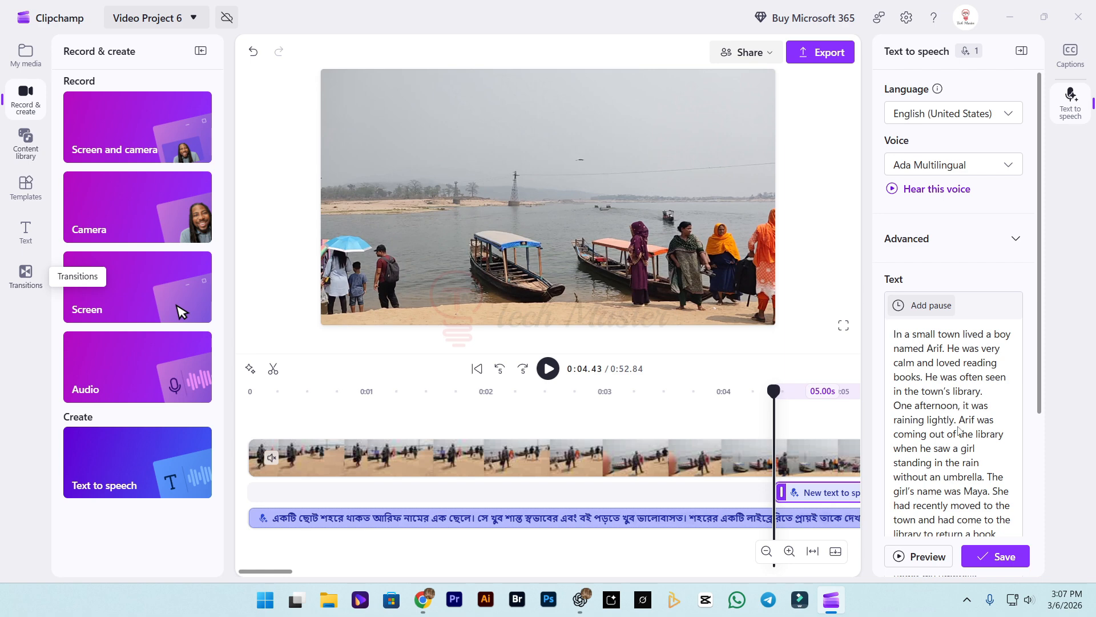
click(999, 560)
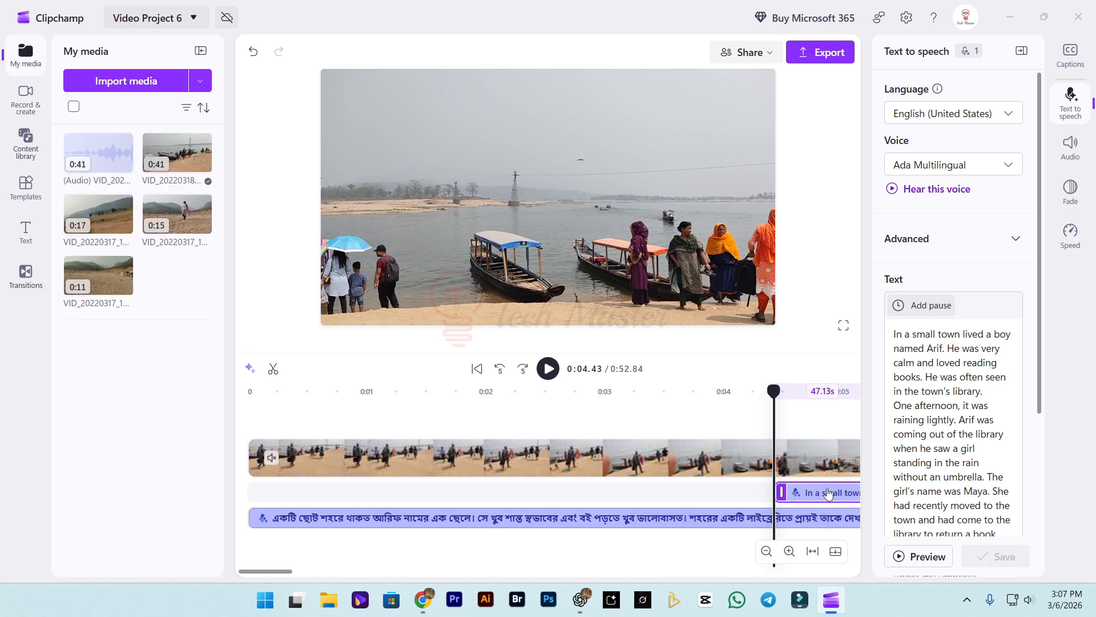
Step: Move the English narration clip to the start of the timeline and delete the Bangla narration clip
drag(855, 492, 287, 499)
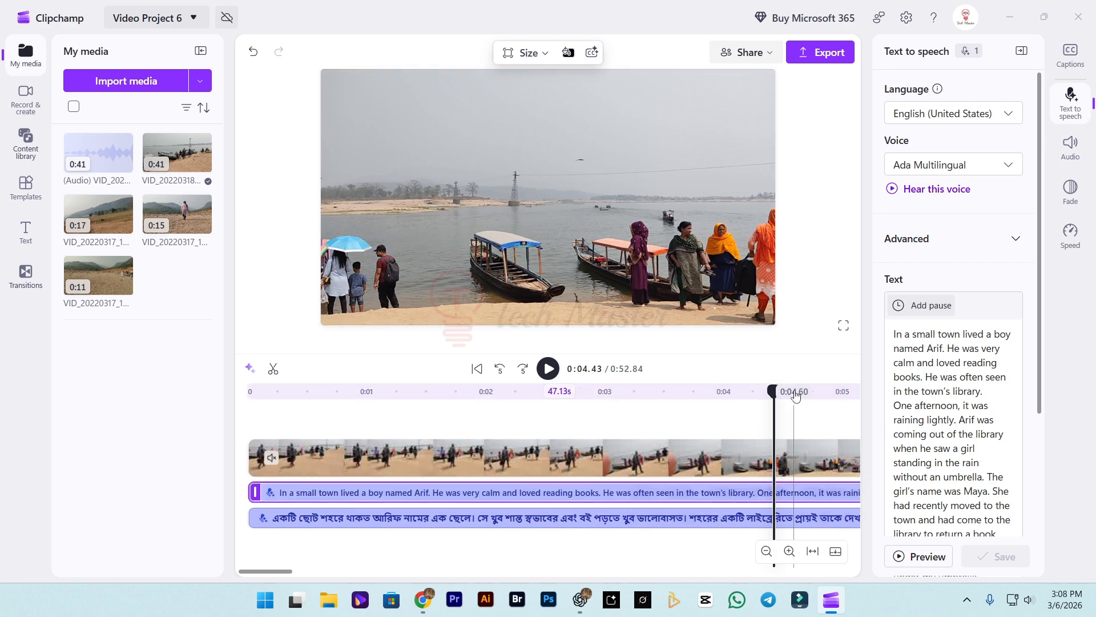
drag(773, 393, 300, 402)
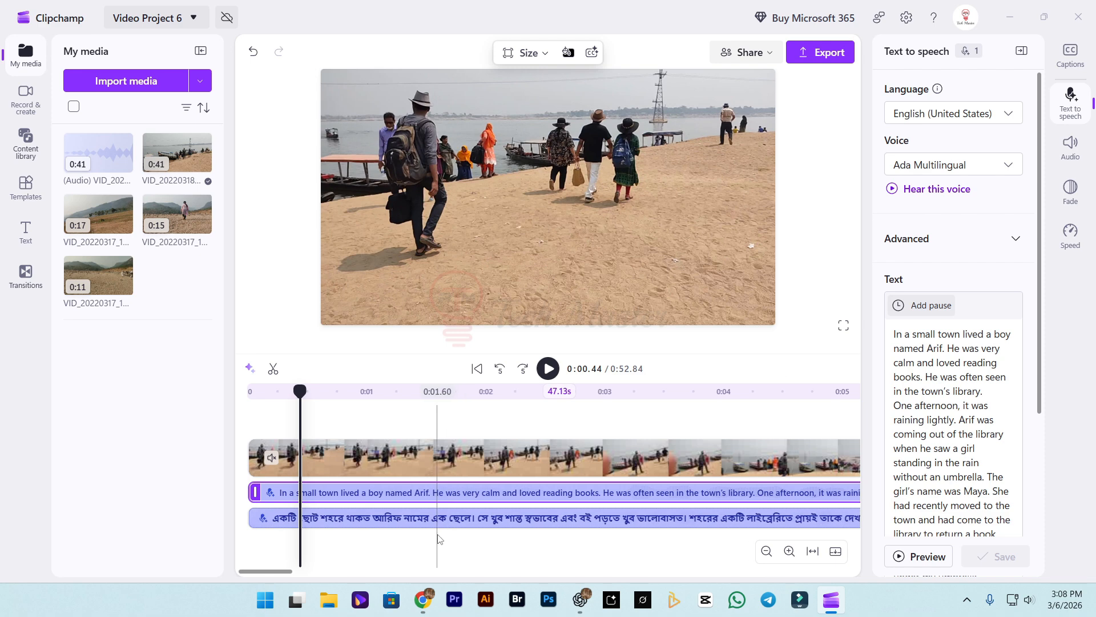
click(425, 522)
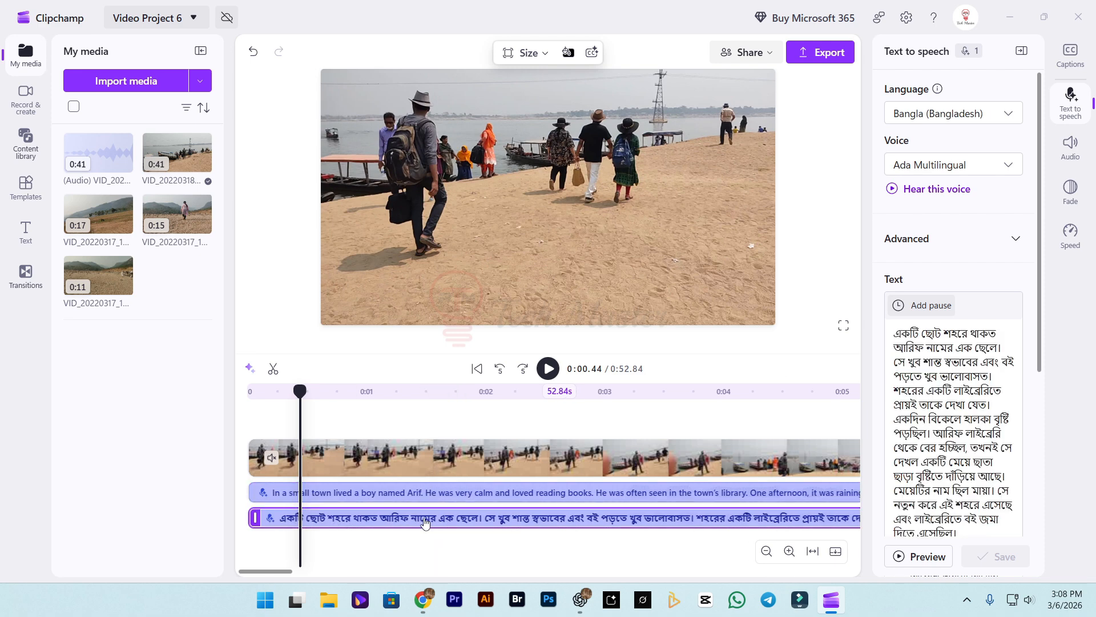
key(Delete)
Step: Play the opening seconds from 0:00.00 to check how the English narration sounds over the video
drag(300, 391, 228, 400)
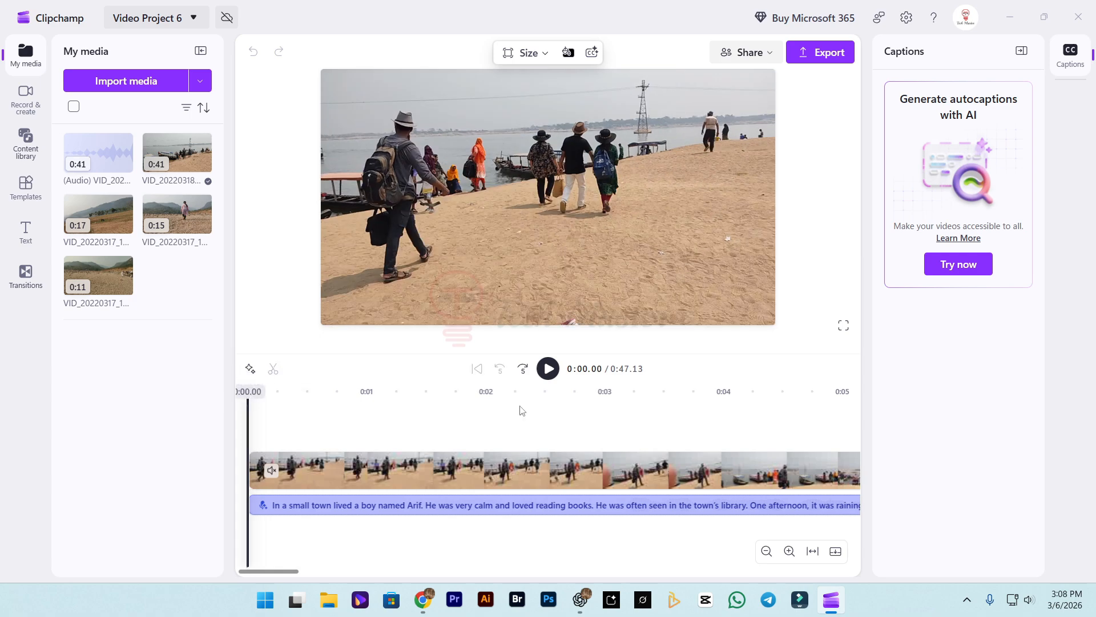
click(548, 368)
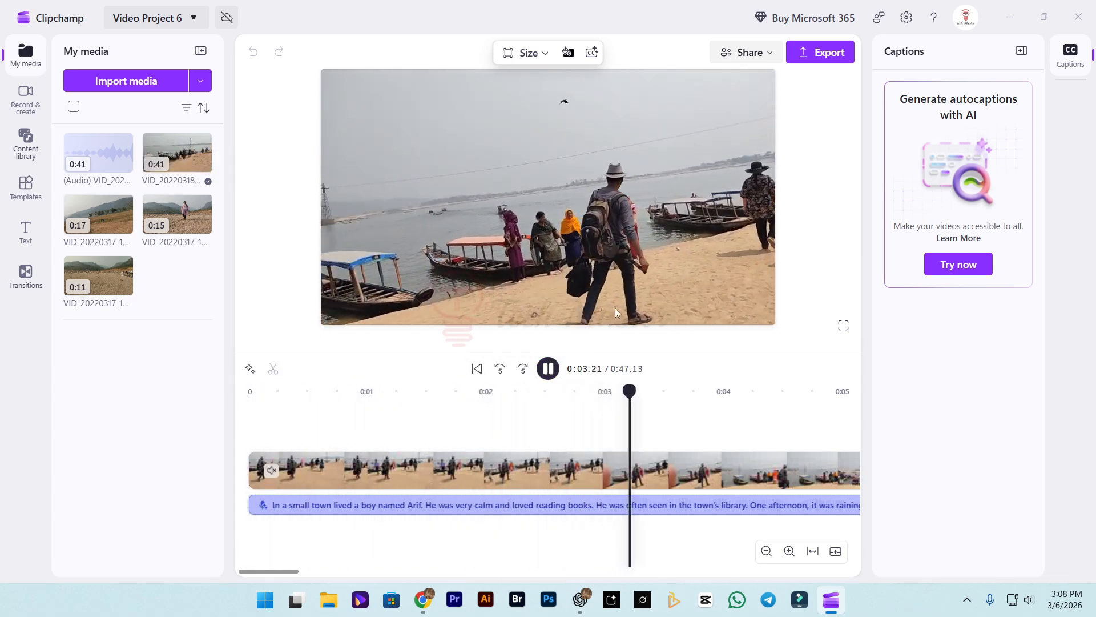
click(548, 369)
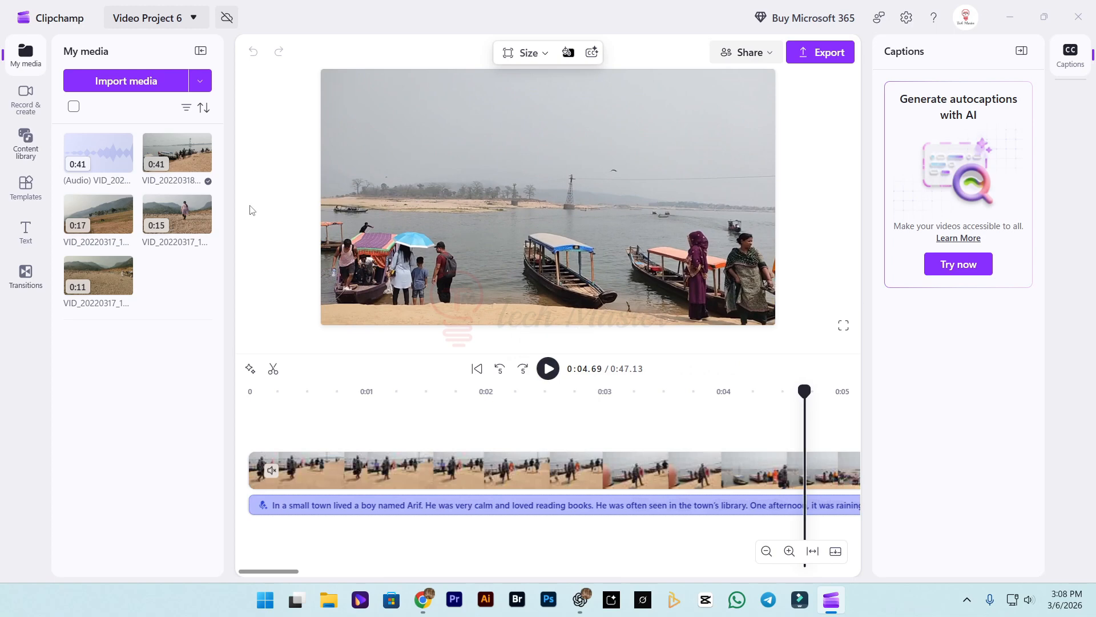